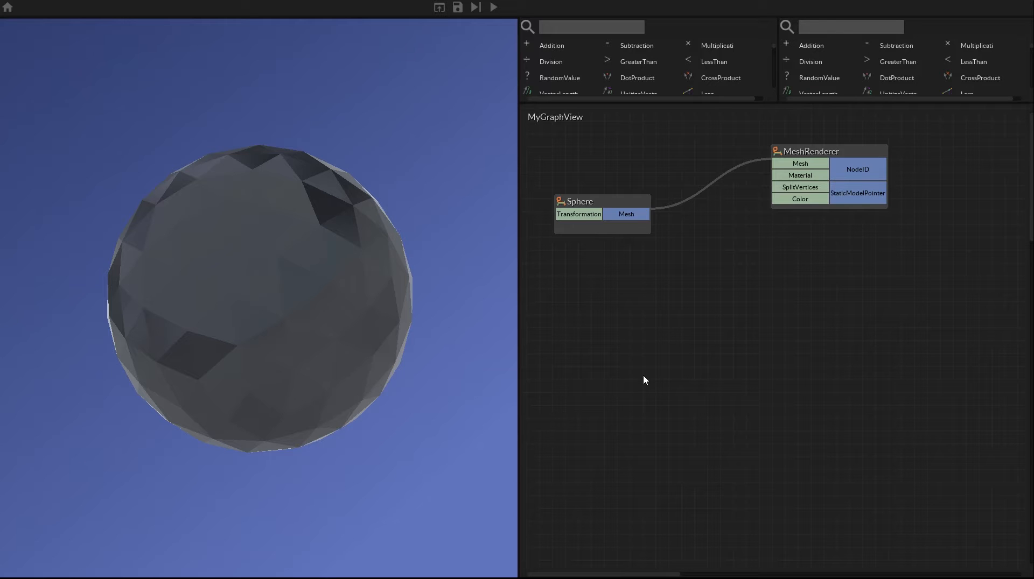
- Rearrange the Sphere and MeshRenderer nodes on the graph canvas
click(825, 149)
drag(818, 153, 787, 178)
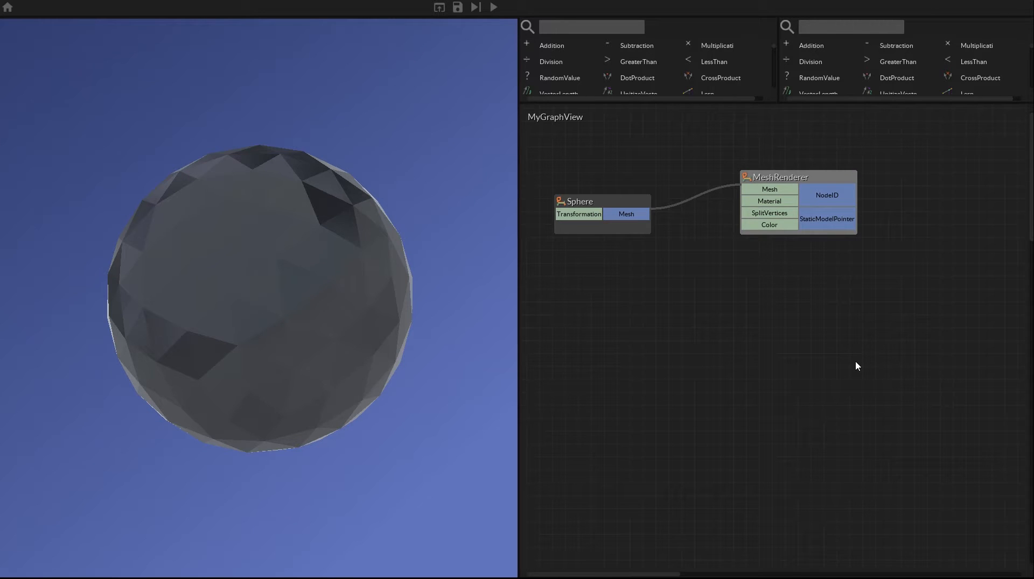
click(761, 307)
drag(803, 174, 846, 175)
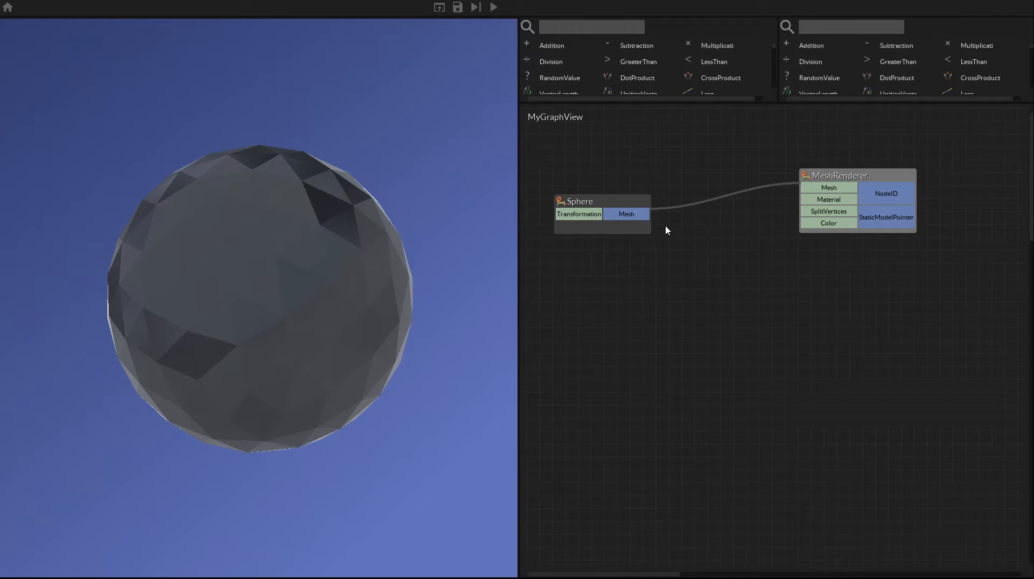
drag(611, 202, 676, 200)
drag(836, 173, 827, 152)
click(672, 146)
drag(590, 117, 527, 120)
click(558, 148)
drag(668, 199, 641, 186)
click(705, 270)
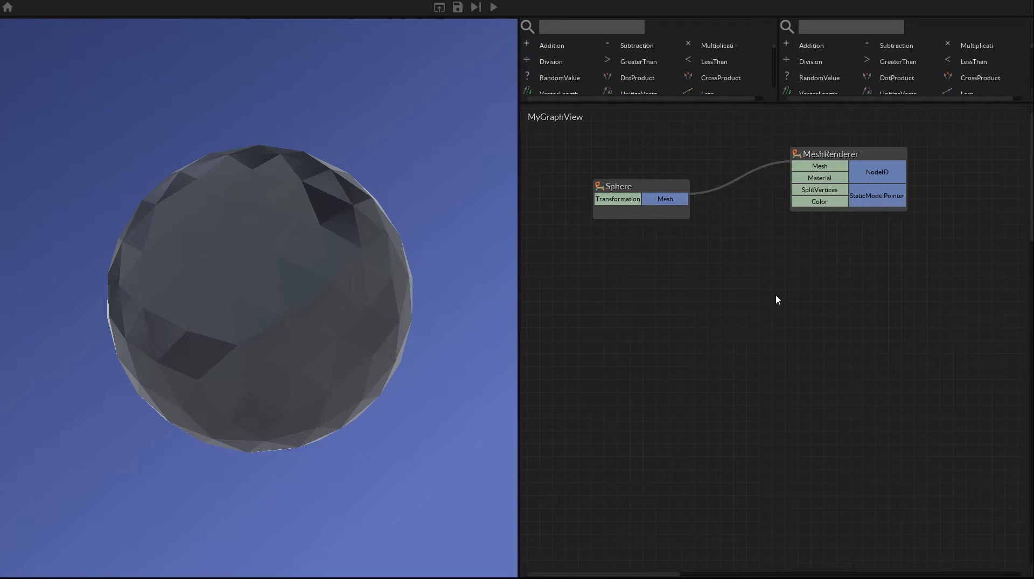
drag(646, 188, 620, 188)
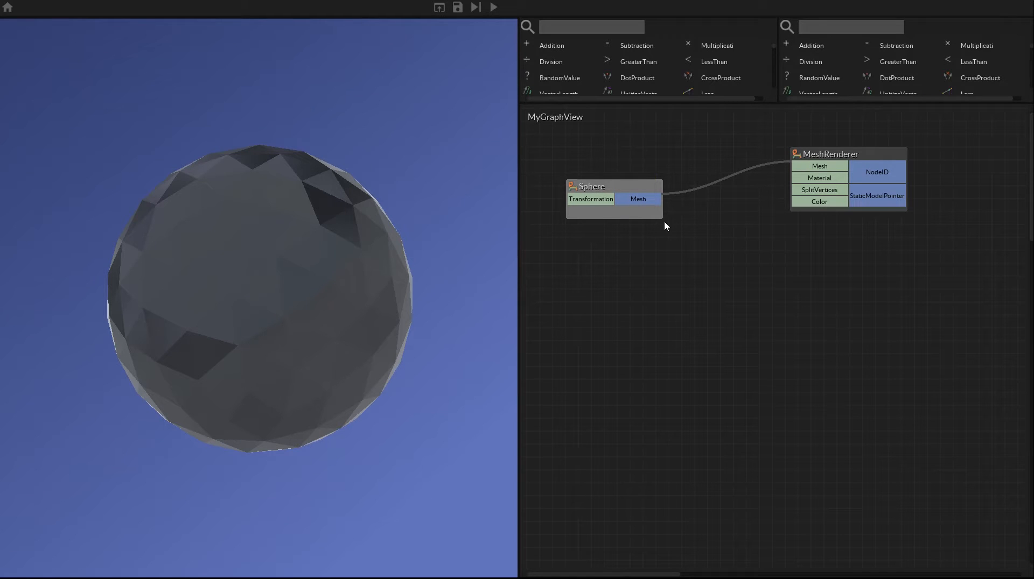
drag(856, 157, 899, 171)
click(803, 249)
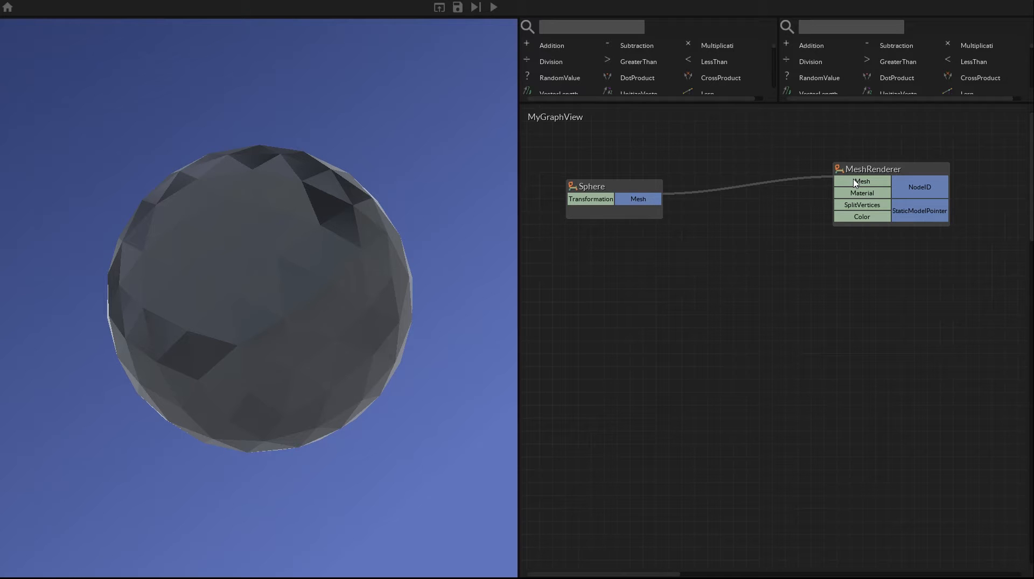
click(732, 252)
drag(883, 169, 800, 232)
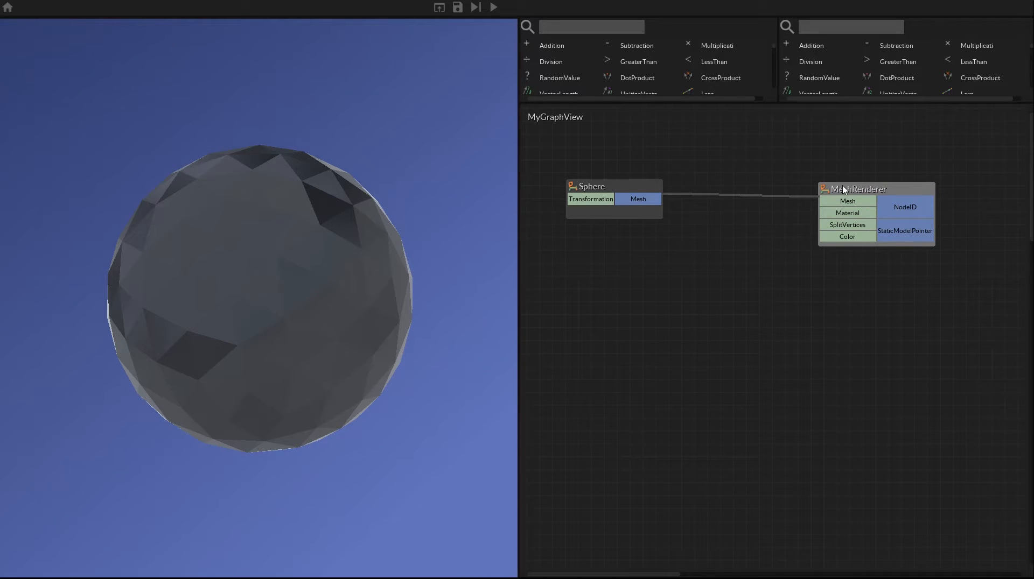
drag(863, 188, 838, 143)
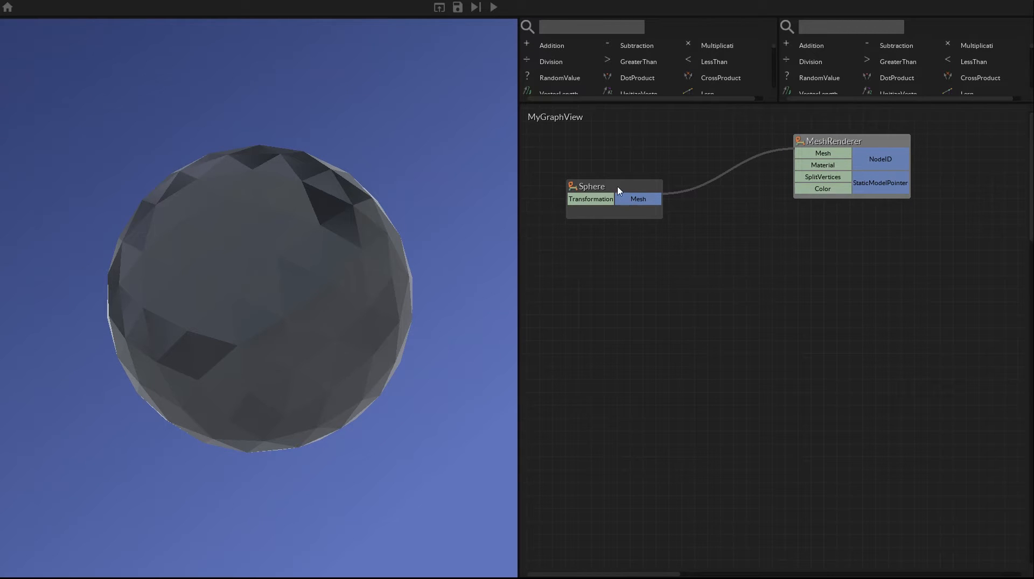
drag(620, 189, 632, 167)
drag(830, 141, 868, 160)
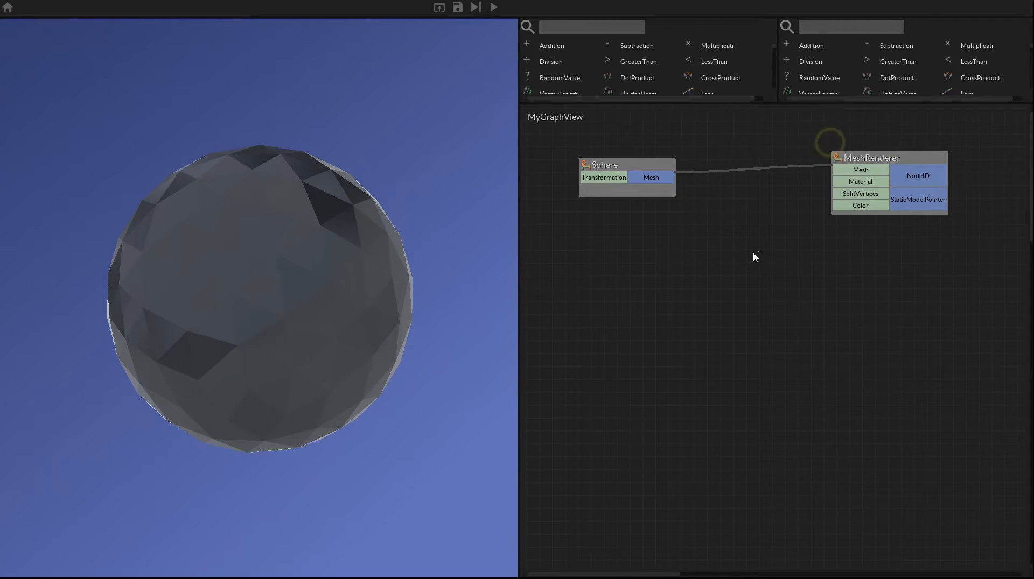
click(671, 235)
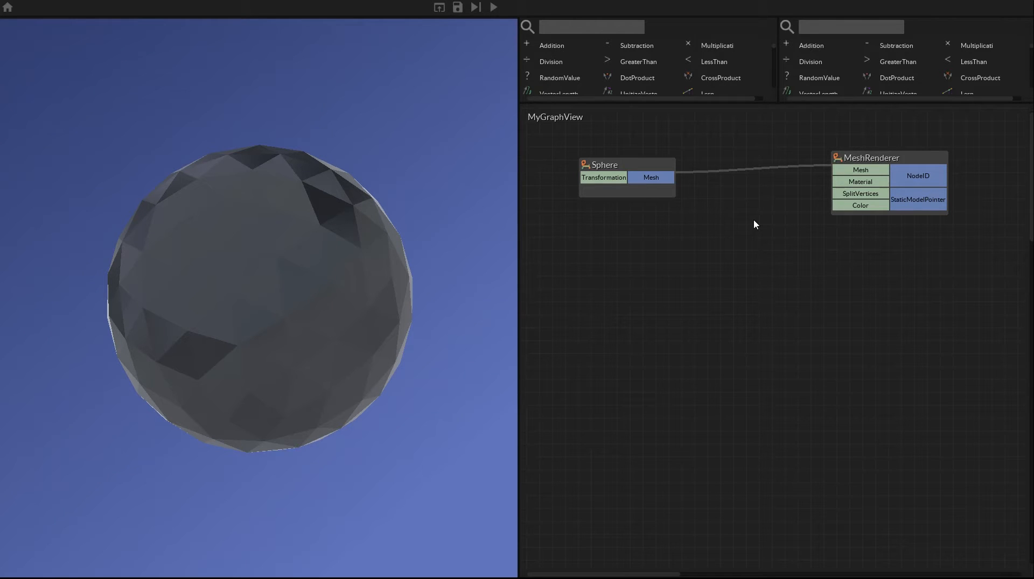
drag(639, 164, 649, 212)
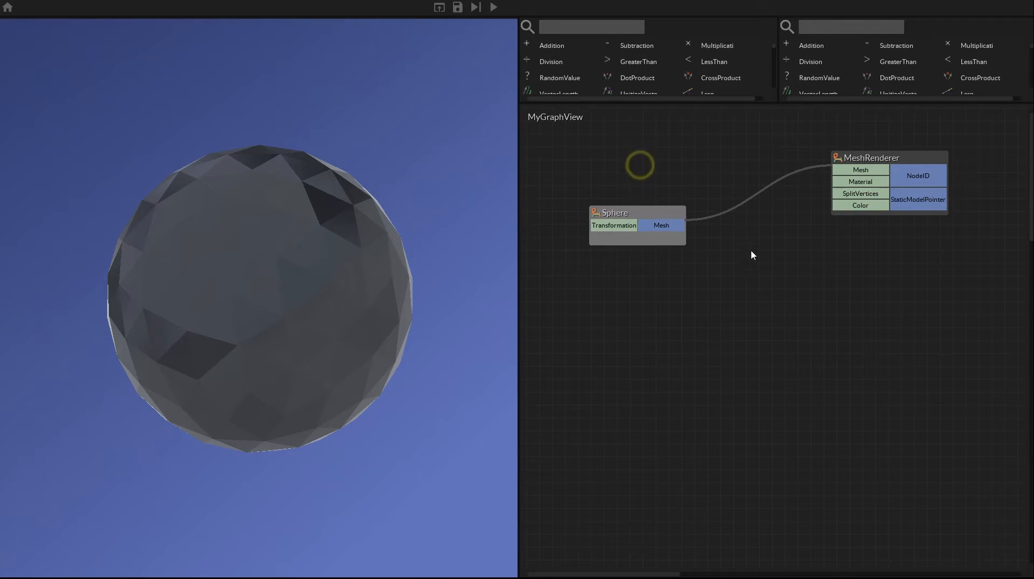
click(772, 258)
- Add two Addition nodes and one Subtraction node to the graph, below the Sphere and MeshRenderer nodes
drag(527, 45, 655, 286)
drag(527, 45, 799, 288)
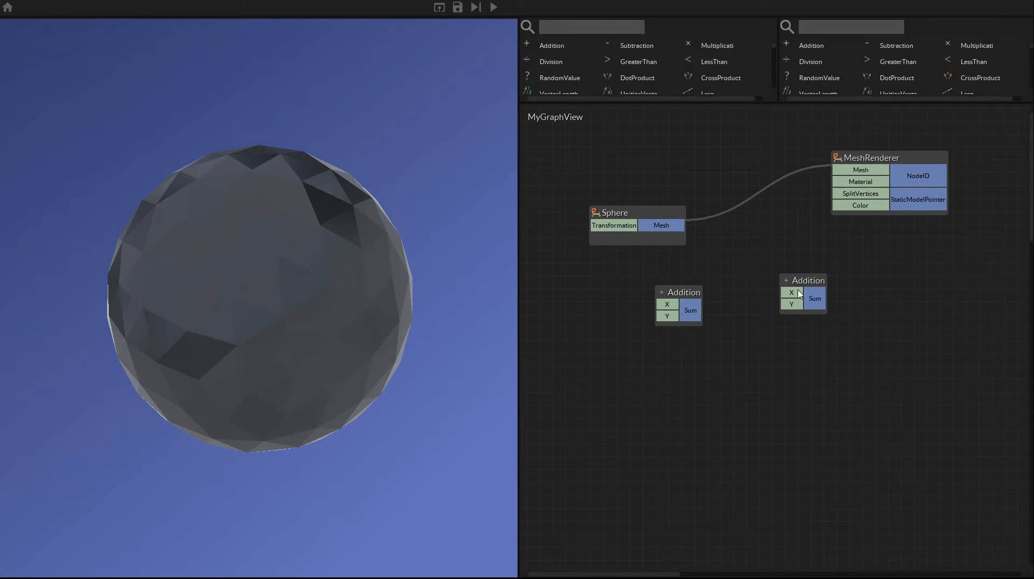
click(799, 283)
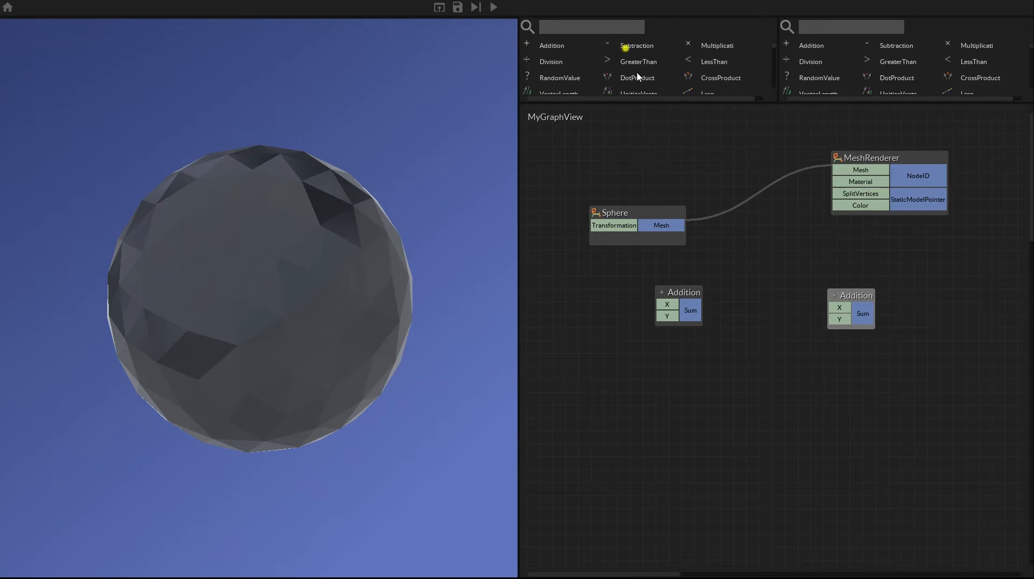
drag(625, 46, 799, 378)
- Connect one Addition's Sum to the other's X and Y, and feed a second Subtraction's Result into the existing Subtraction's X
drag(691, 312, 838, 308)
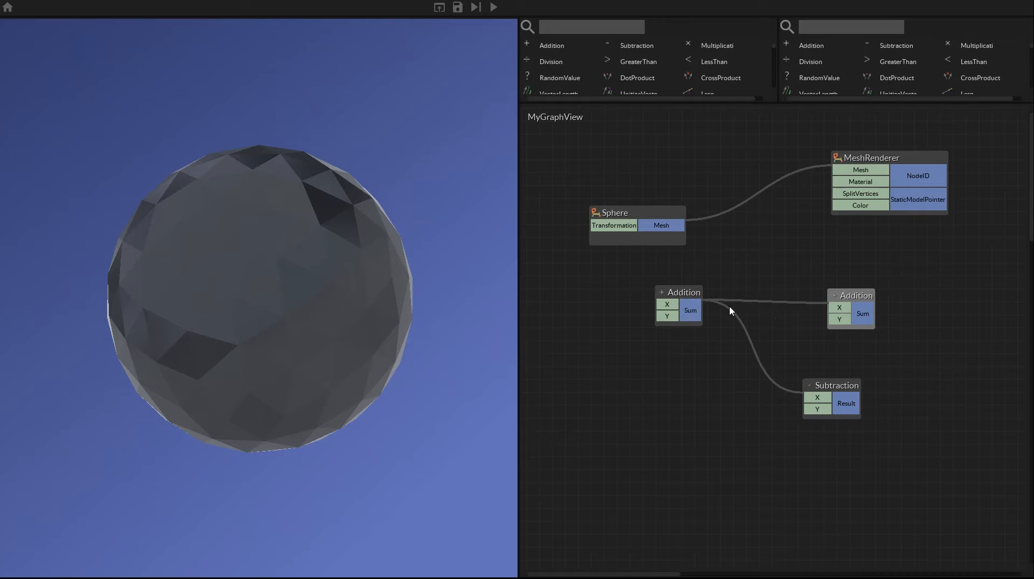
drag(692, 313, 834, 333)
drag(619, 46, 814, 399)
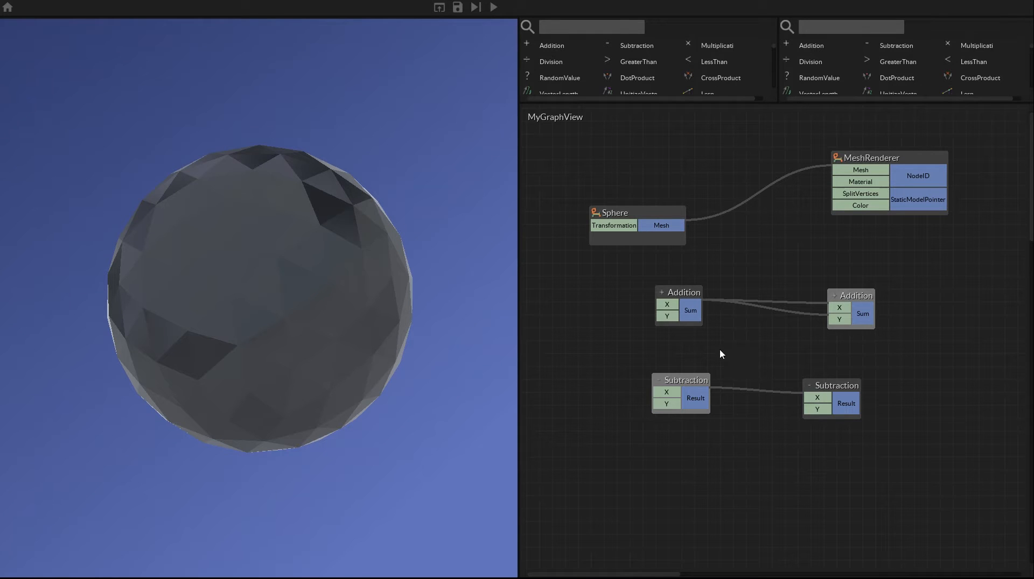
click(769, 426)
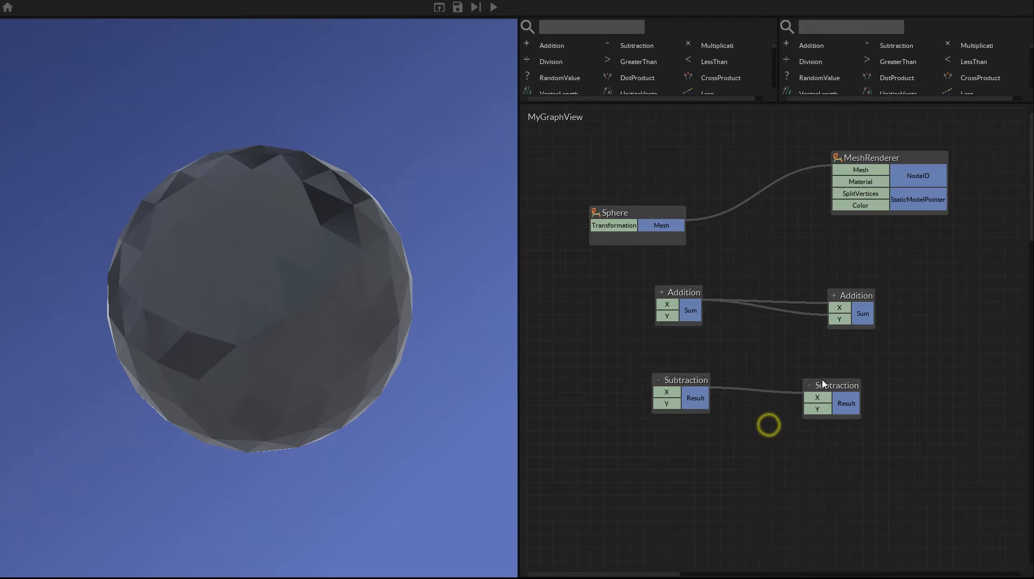
drag(826, 384, 859, 379)
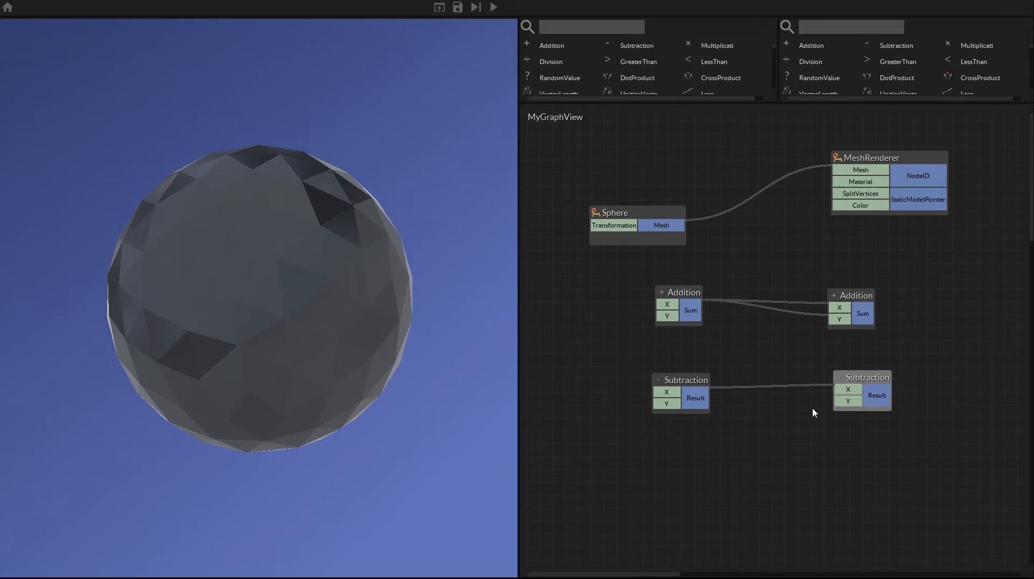
click(833, 442)
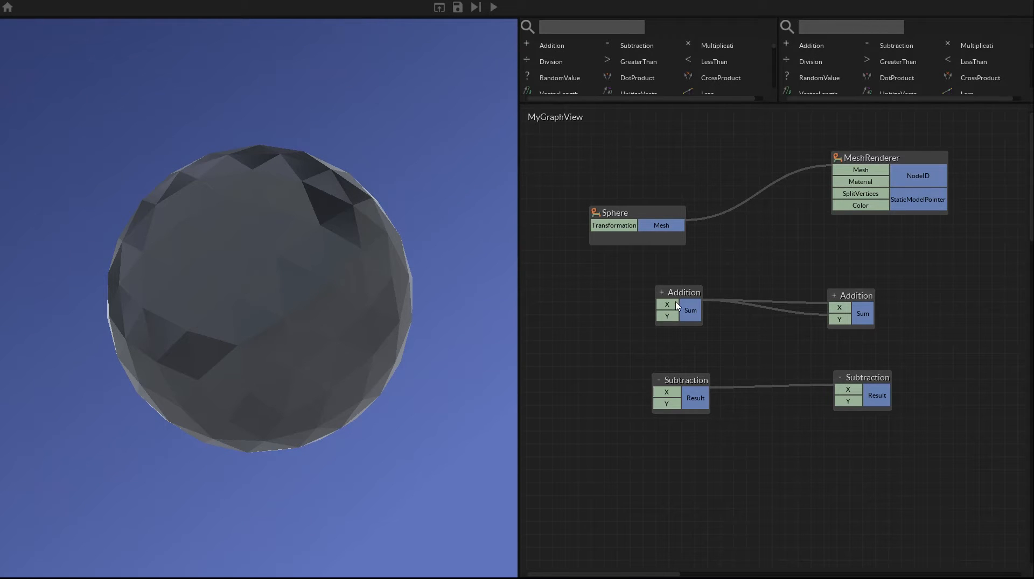
- Inspect the first Addition node's X input value and its Sum output
mouse_move(664, 305)
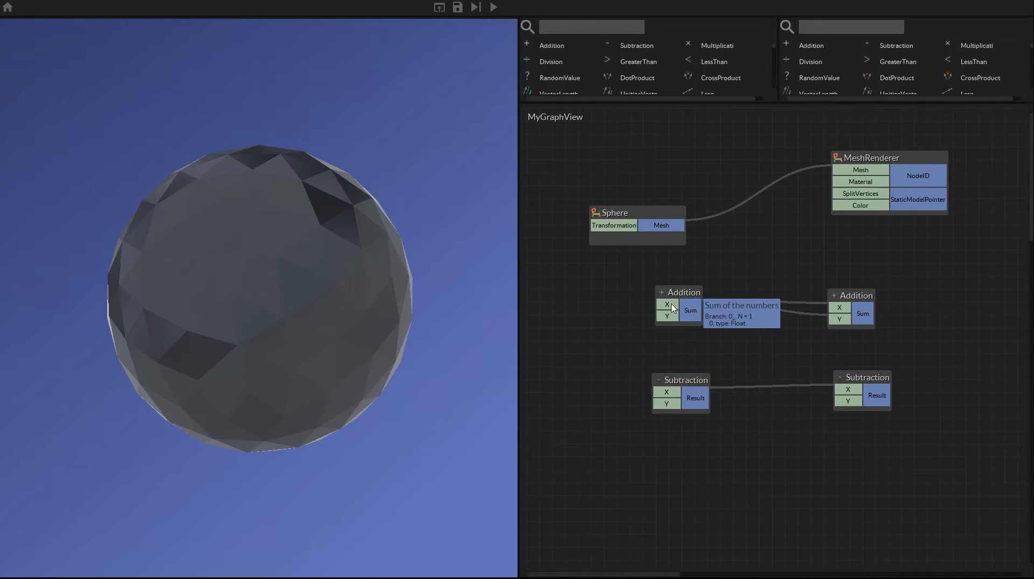
click(586, 320)
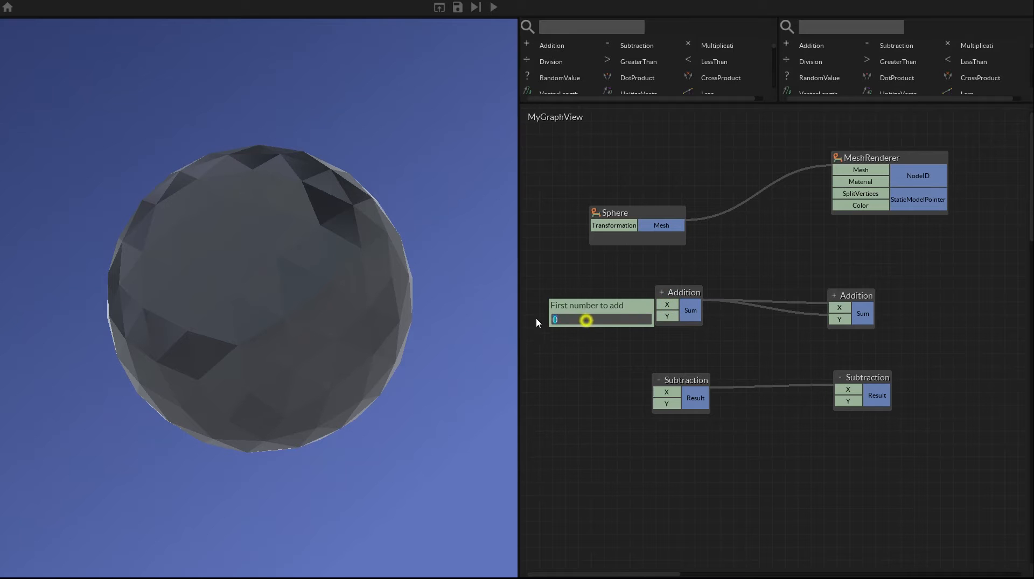
click(577, 337)
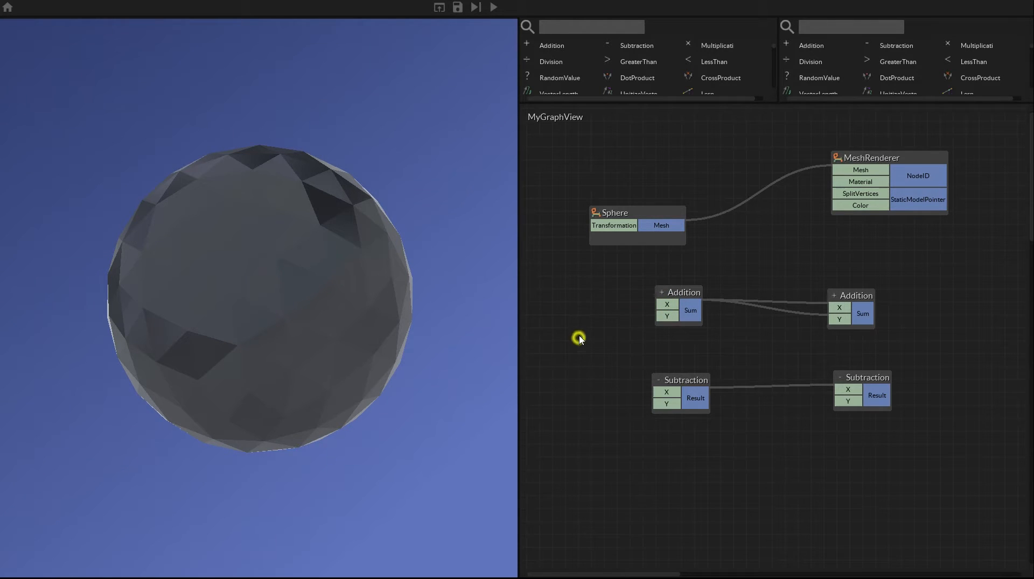
click(687, 311)
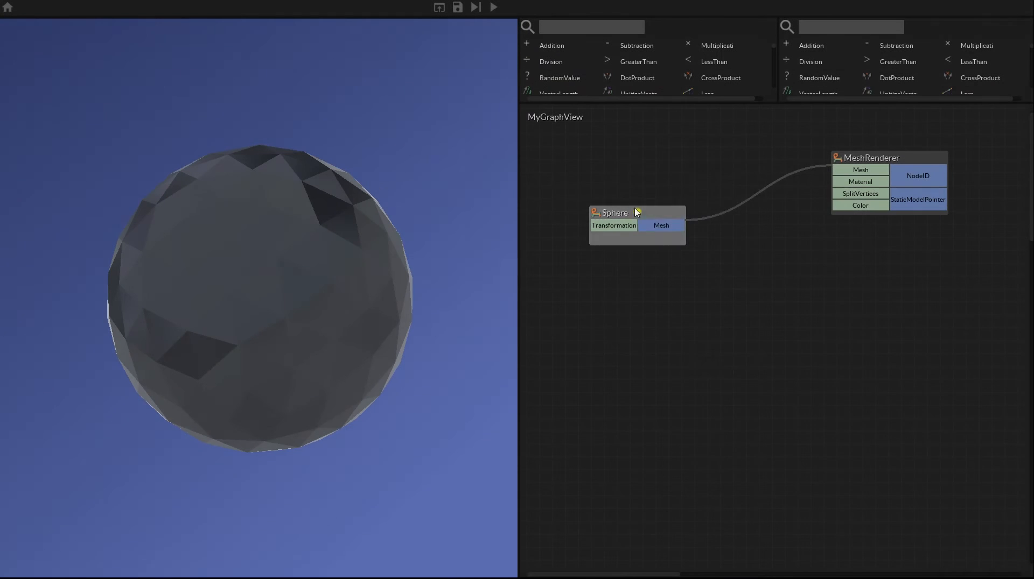
- Move the Sphere node up toward the canvas corner and bring the MeshRenderer node closer to it
drag(639, 211, 607, 167)
click(864, 159)
drag(863, 159, 781, 175)
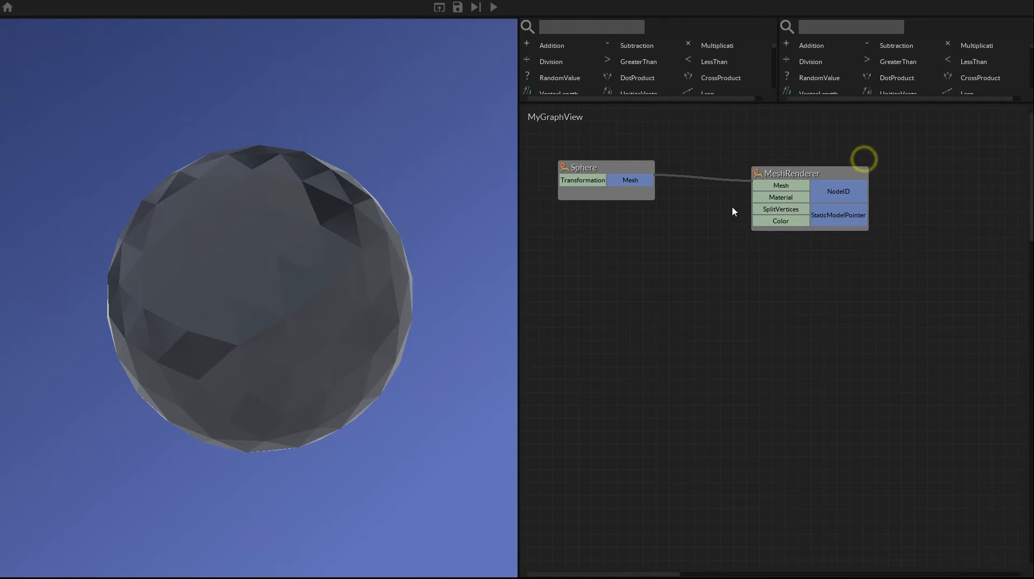
click(683, 283)
drag(796, 169, 854, 168)
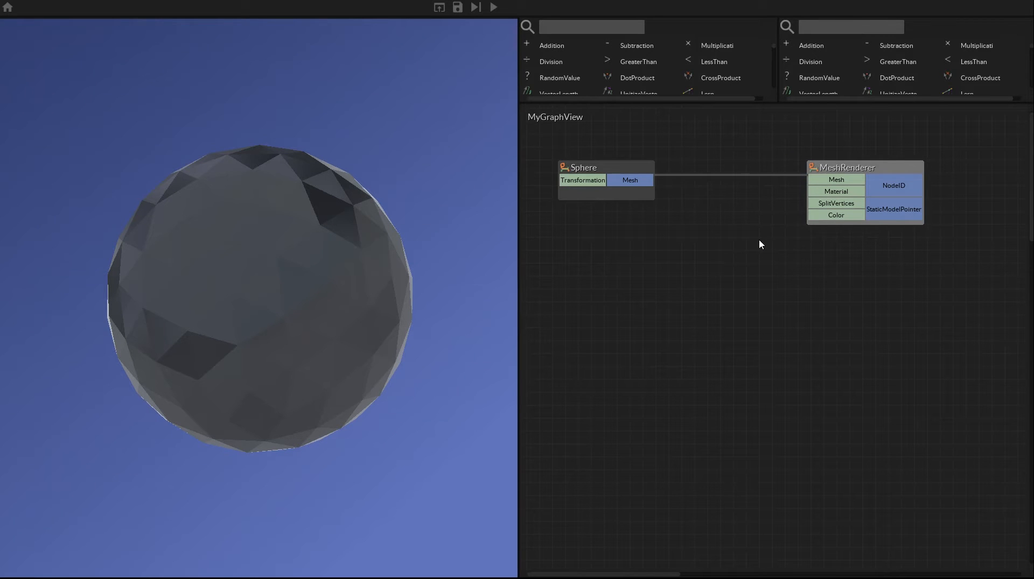
drag(851, 167, 809, 172)
- Search the node library for "Input" and look through the matching nodes
click(819, 28)
text(iNPUT)
key(BackSpace)
key(BackSpace)
key(BackSpace)
key(BackSpace)
key(BackSpace)
text(Input)
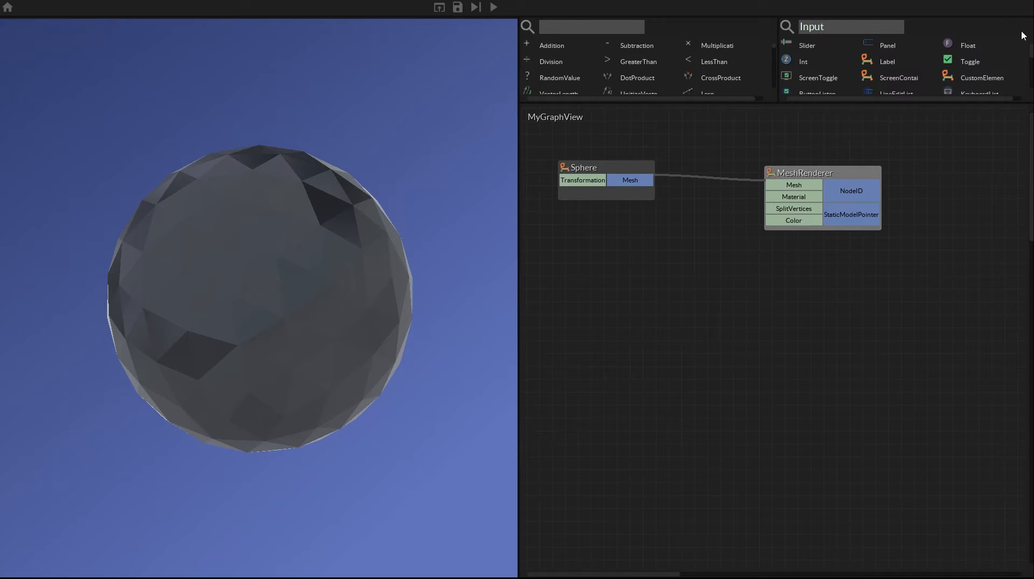
scroll(1032, 53, down, 2)
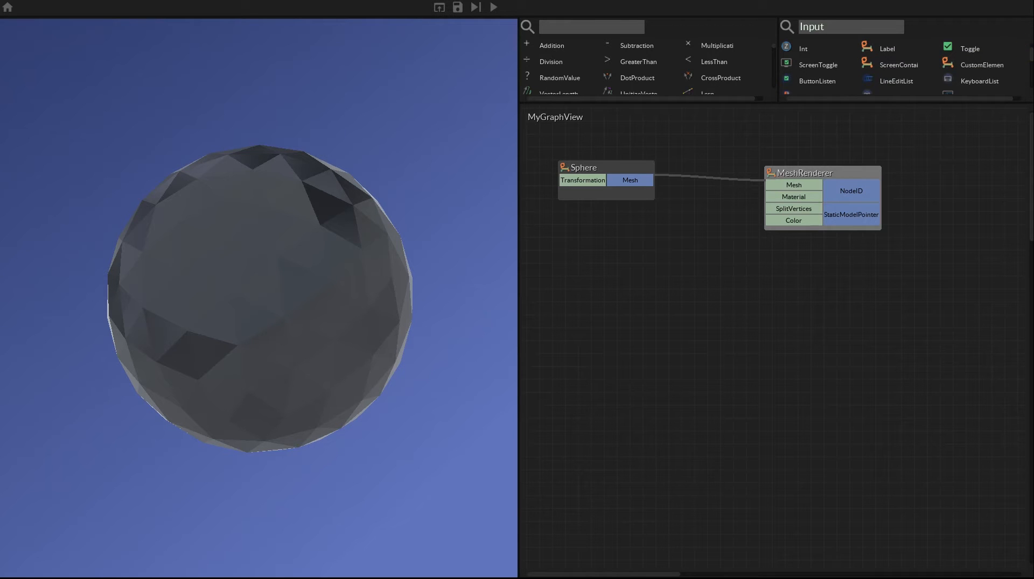
- Find the ObjectMove node by searching "Object", add it to the graph, and connect MeshRenderer's NodeID to its Node Filter
double_click(816, 31)
key(BackSpace)
text(Object)
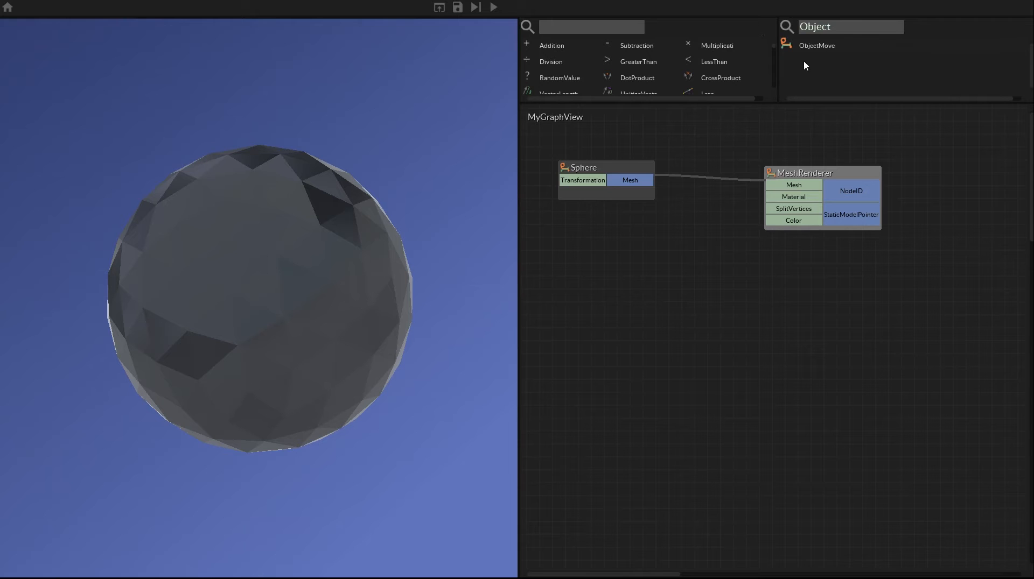
drag(785, 45, 919, 242)
click(812, 293)
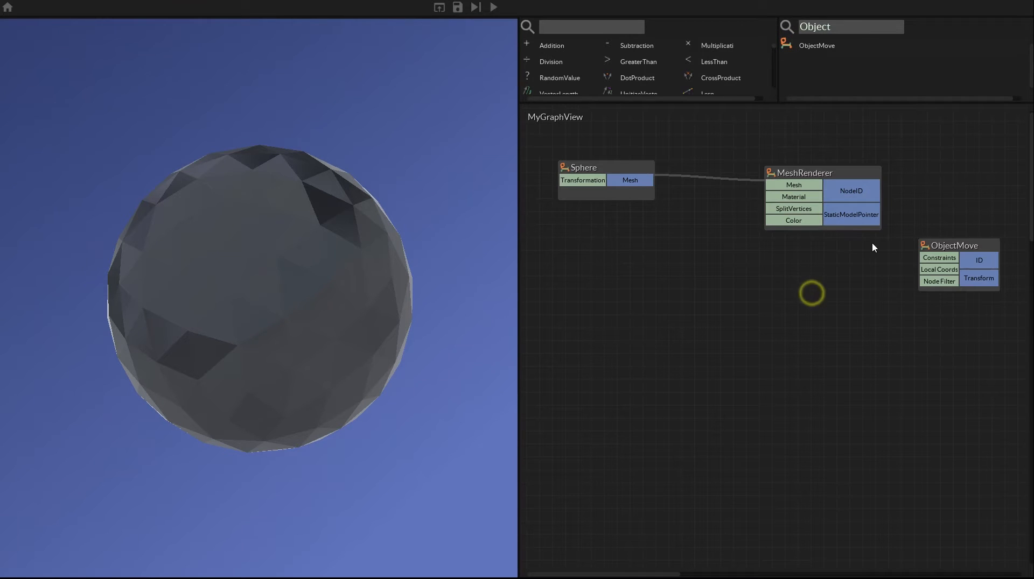
drag(869, 193, 934, 284)
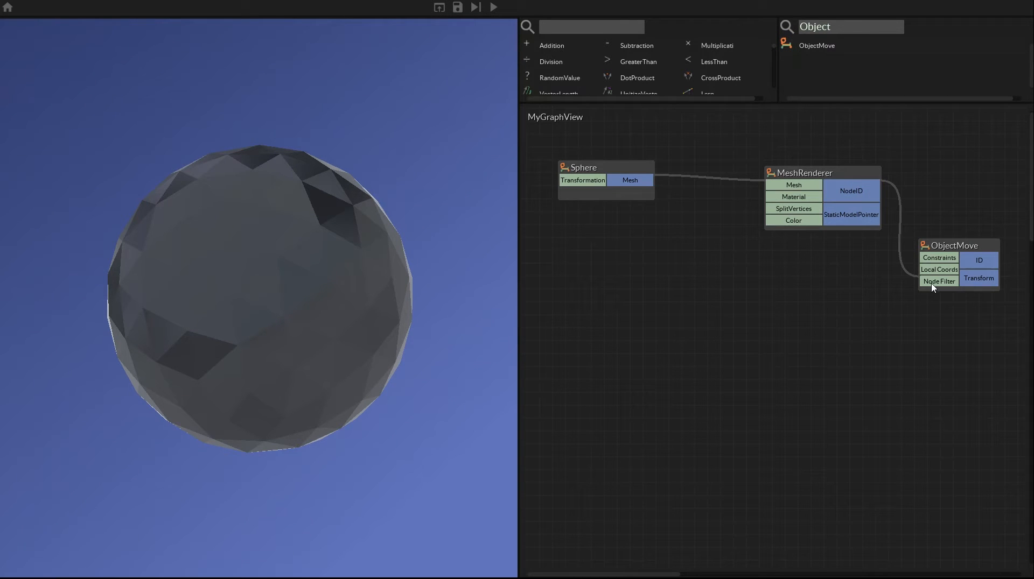
- Move the sphere in the 3D view and line up the MeshRenderer node horizontally with the Sphere node
drag(260, 274, 266, 166)
drag(211, 326, 250, 298)
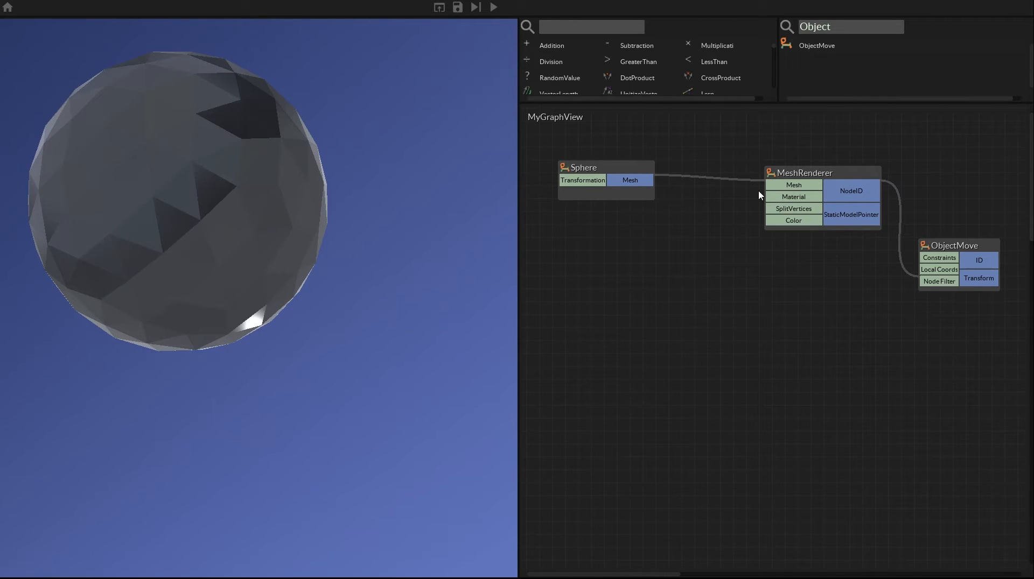
drag(808, 171, 764, 166)
click(633, 224)
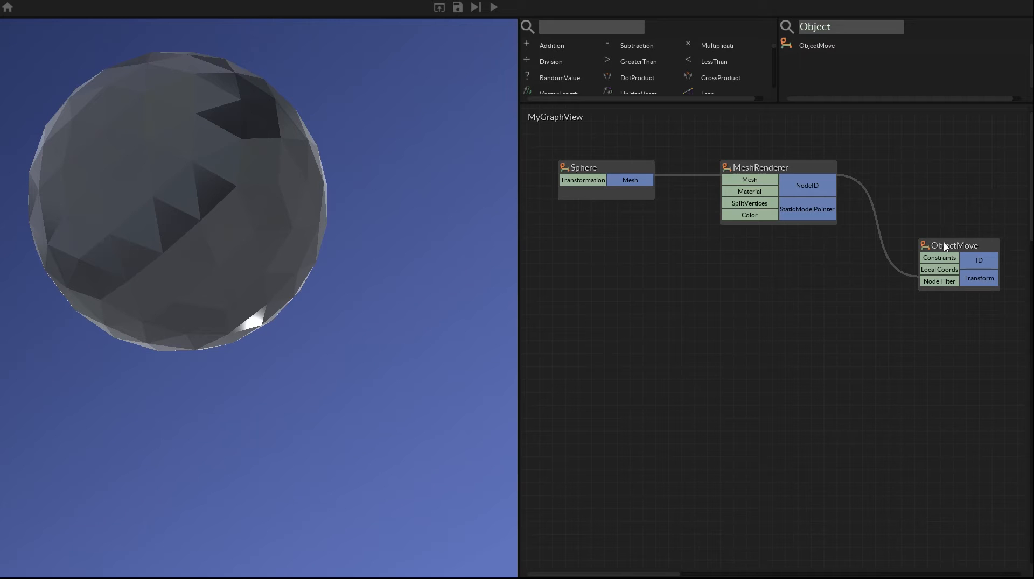
- Move the sphere around the 3D view and re-solve the graph to reset its position
mouse_move(156, 220)
mouse_down()
mouse_move(375, 209)
mouse_move(221, 183)
mouse_move(296, 321)
mouse_move(247, 231)
mouse_move(235, 231)
mouse_move(237, 240)
mouse_move(271, 235)
mouse_up()
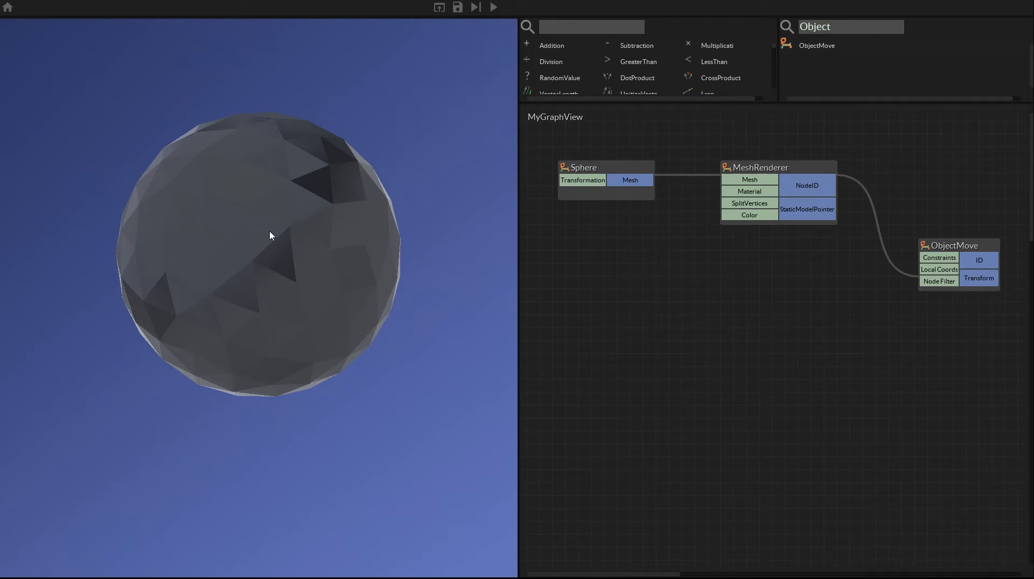
drag(273, 231, 134, 138)
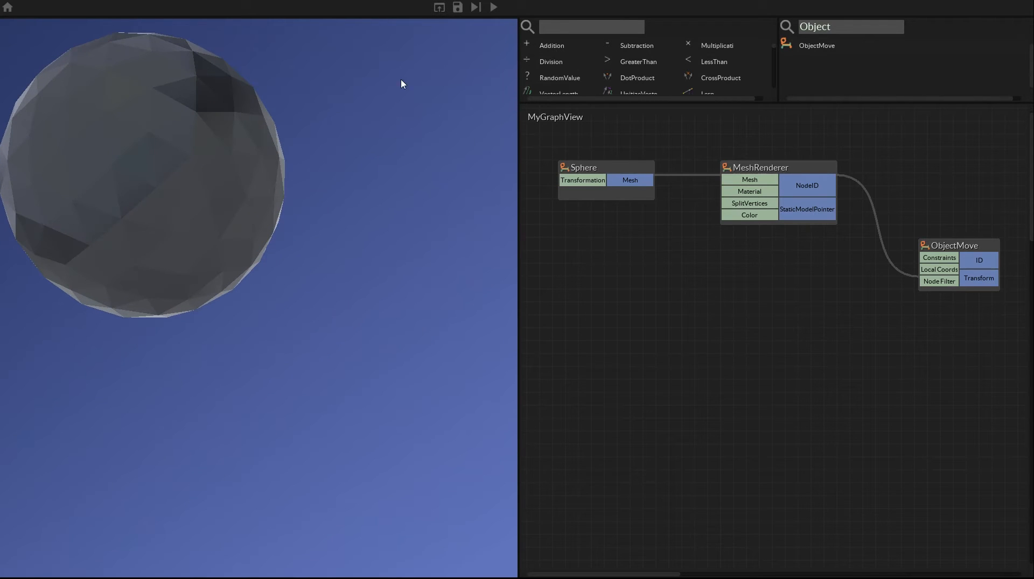
click(476, 7)
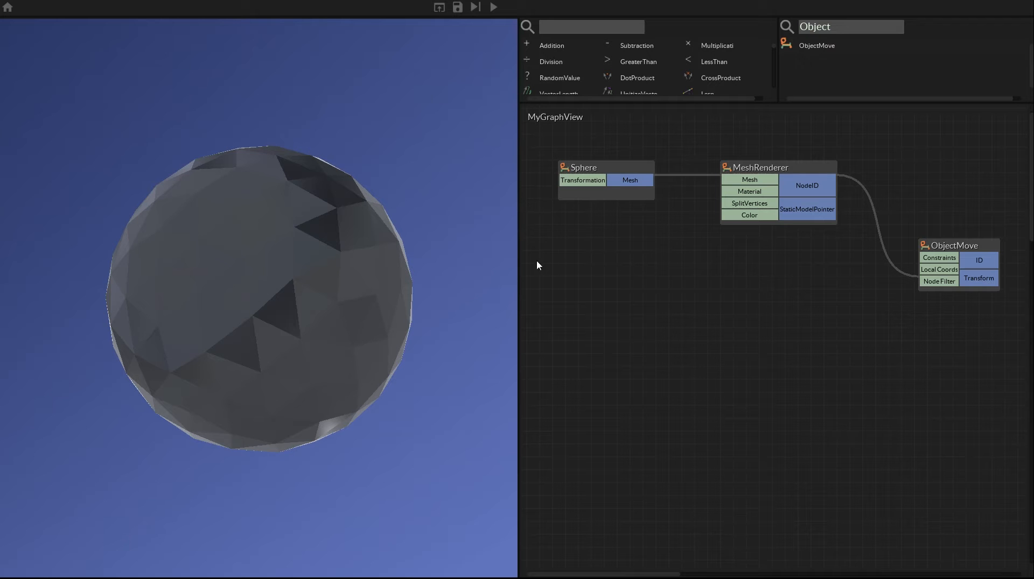
drag(230, 298, 360, 145)
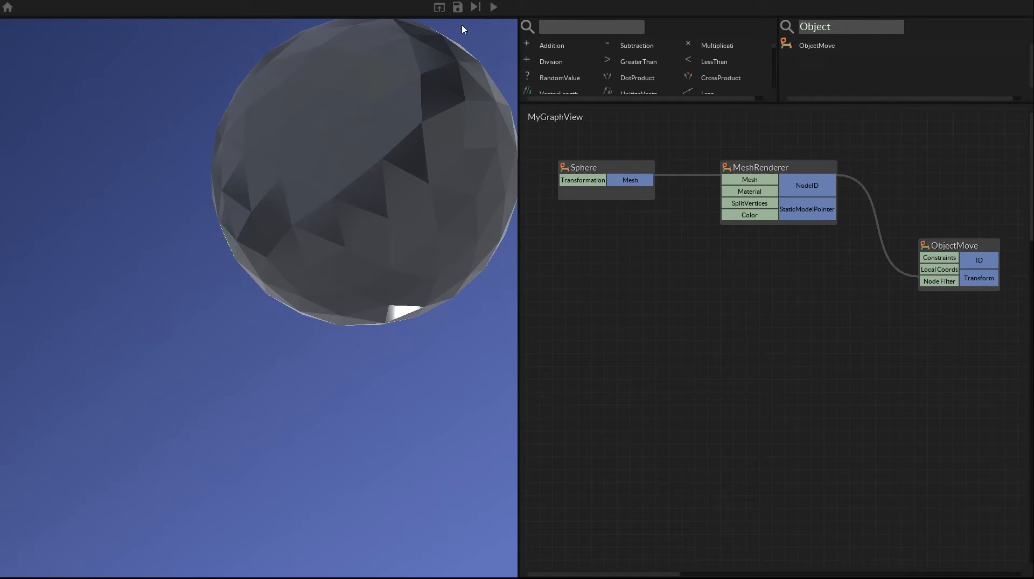
click(477, 8)
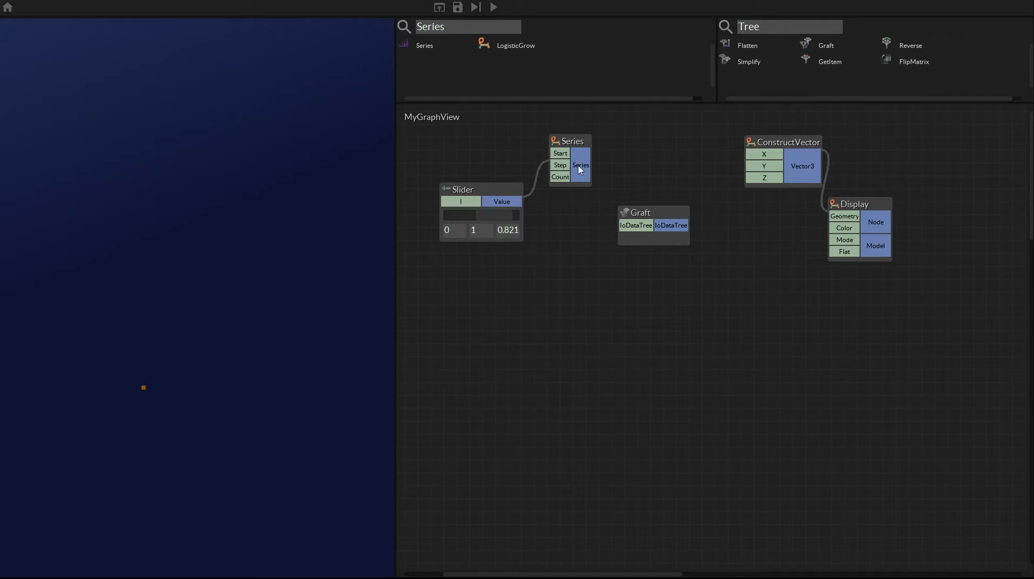
- Set the slider to 0.465, connect the Series output to ConstructVector's X input, and move ConstructVector closer to Series
click(245, 399)
drag(496, 218, 475, 218)
click(581, 239)
click(584, 165)
click(763, 156)
drag(778, 141, 737, 141)
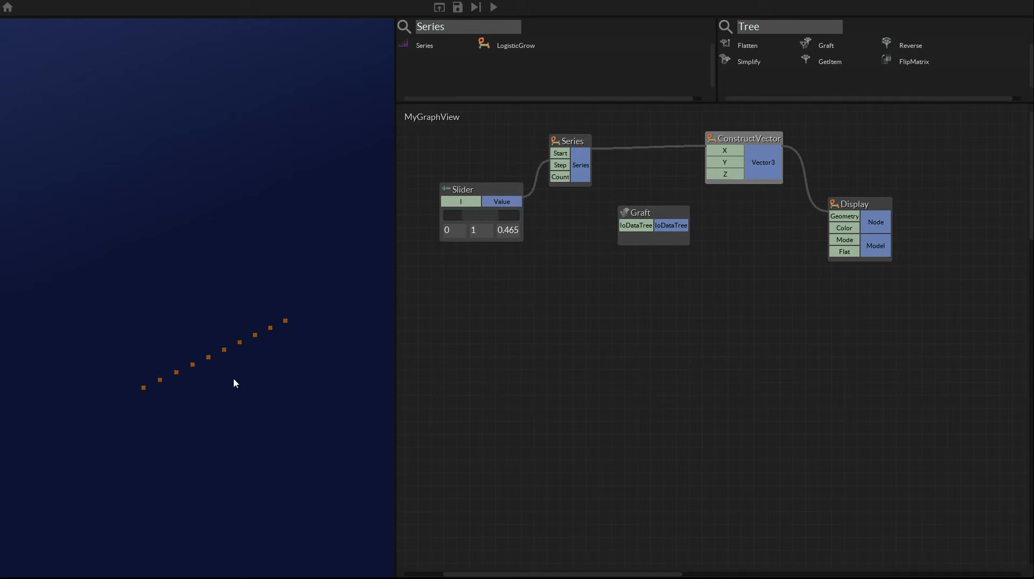
- Connect the Series output to ConstructVector's Z input as well and inspect the data of its Vector3 output
scroll(193, 370, up, 5)
scroll(232, 388, down, 4)
scroll(229, 385, down, 1)
drag(585, 165, 725, 174)
drag(746, 139, 731, 139)
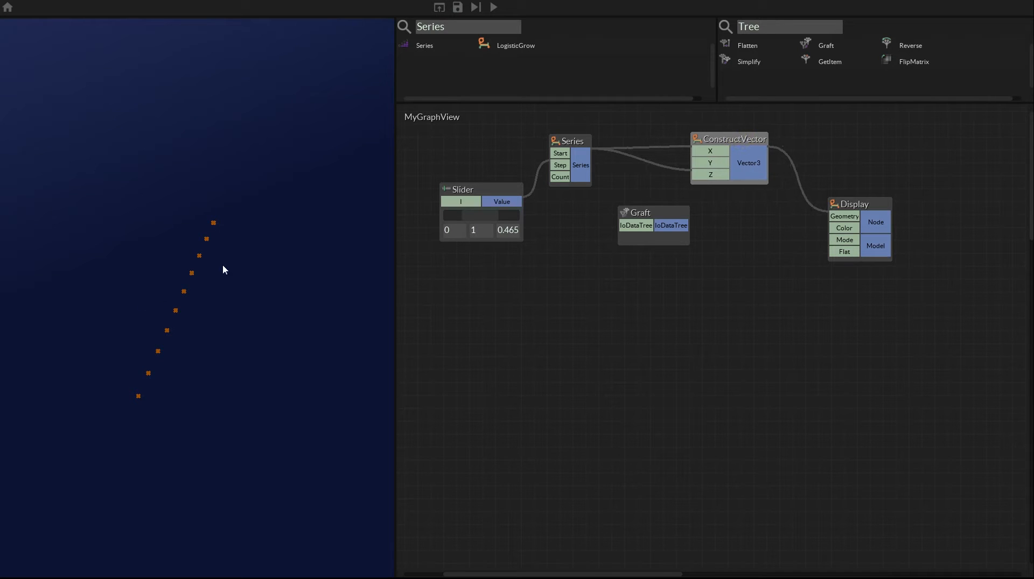
mouse_move(745, 167)
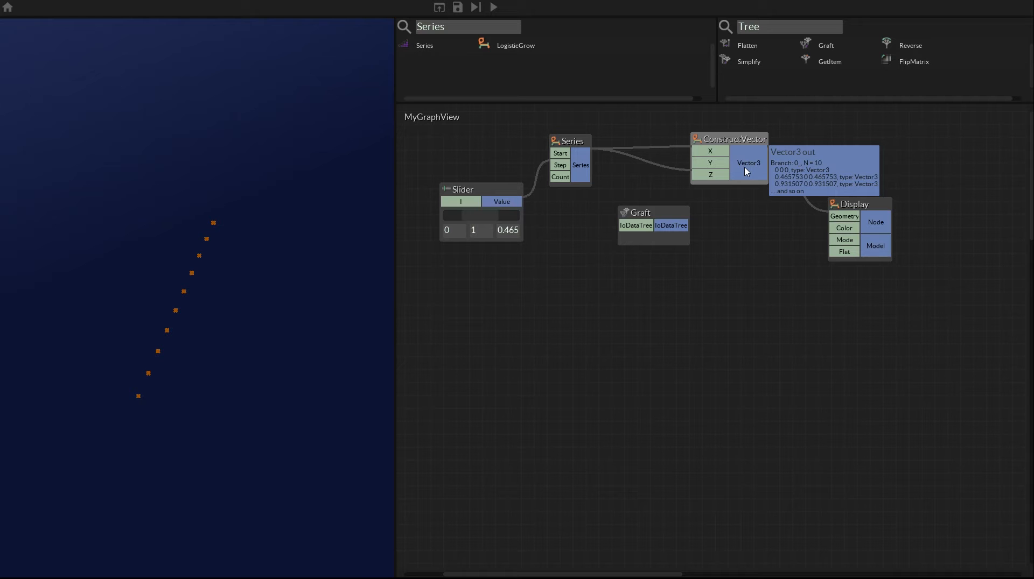
click(743, 230)
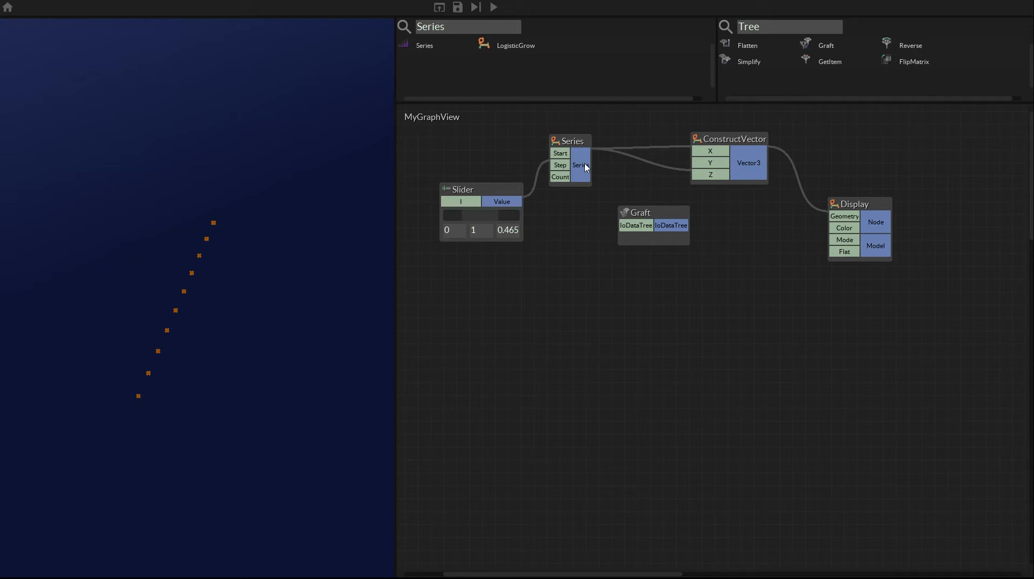
- Space out the ConstructVector and Display nodes and nudge the Graft node up between Series and ConstructVector
drag(723, 141, 762, 143)
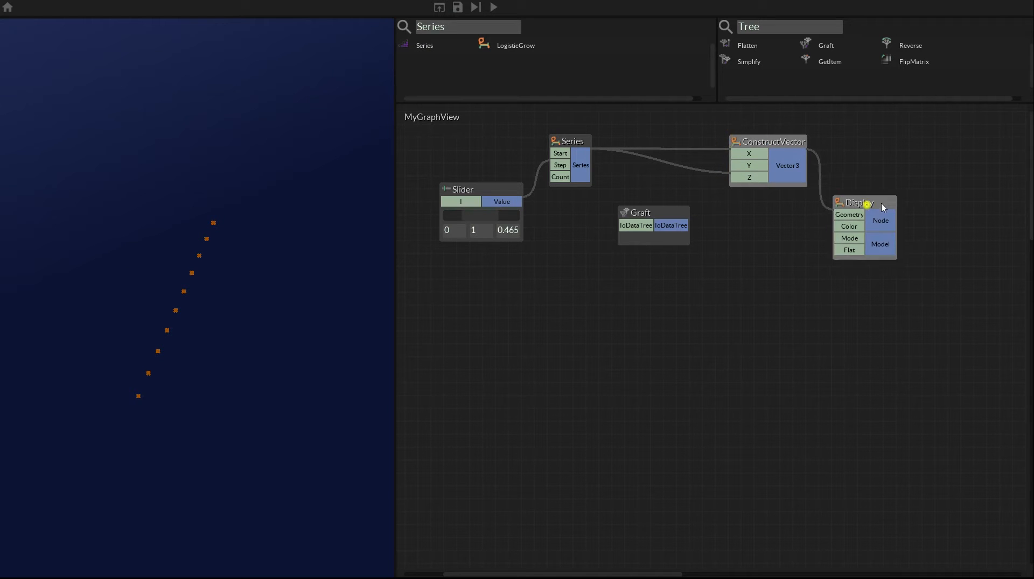
drag(863, 205, 934, 203)
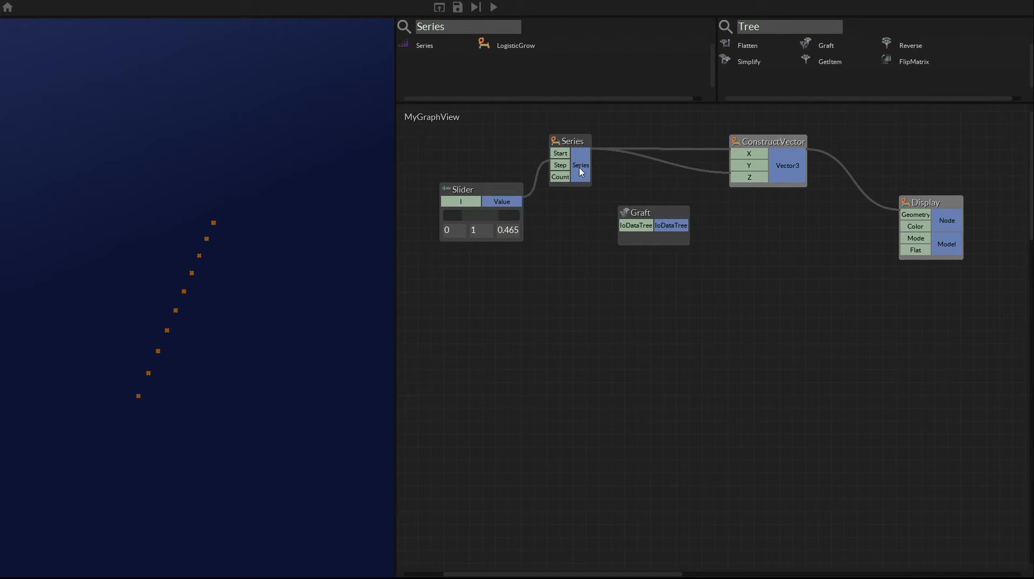
click(595, 270)
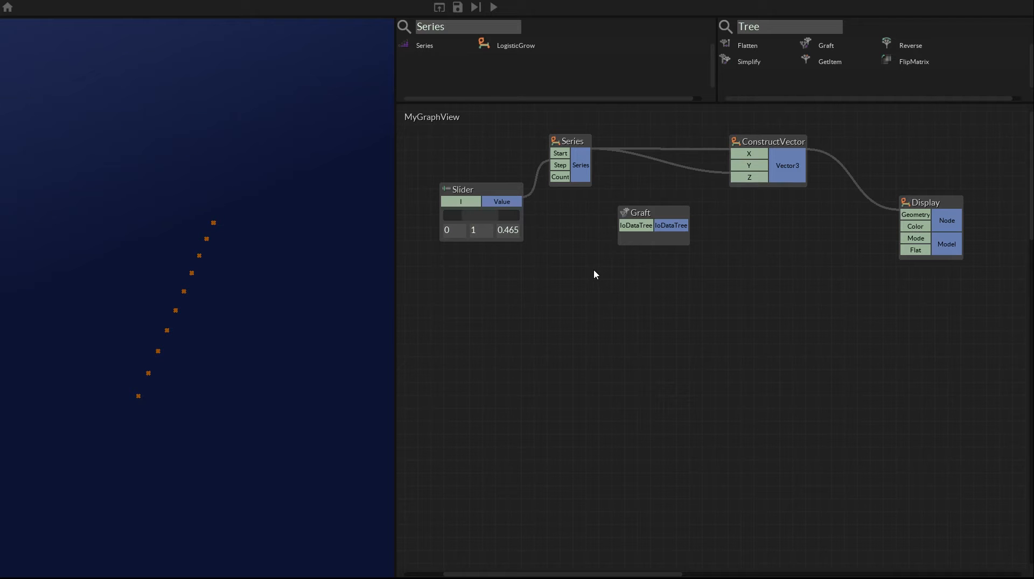
drag(654, 214, 656, 208)
drag(769, 27, 735, 28)
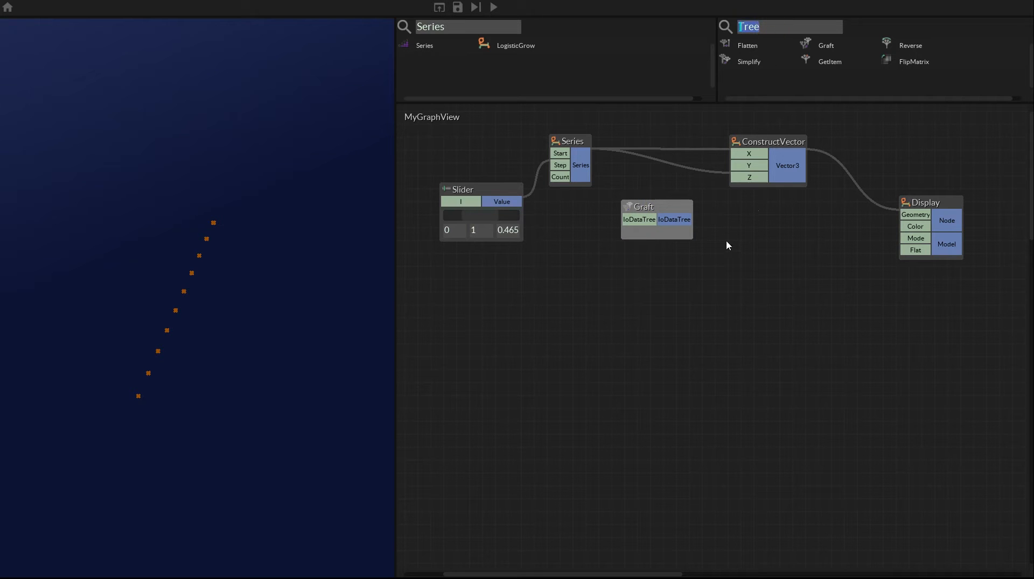
click(721, 265)
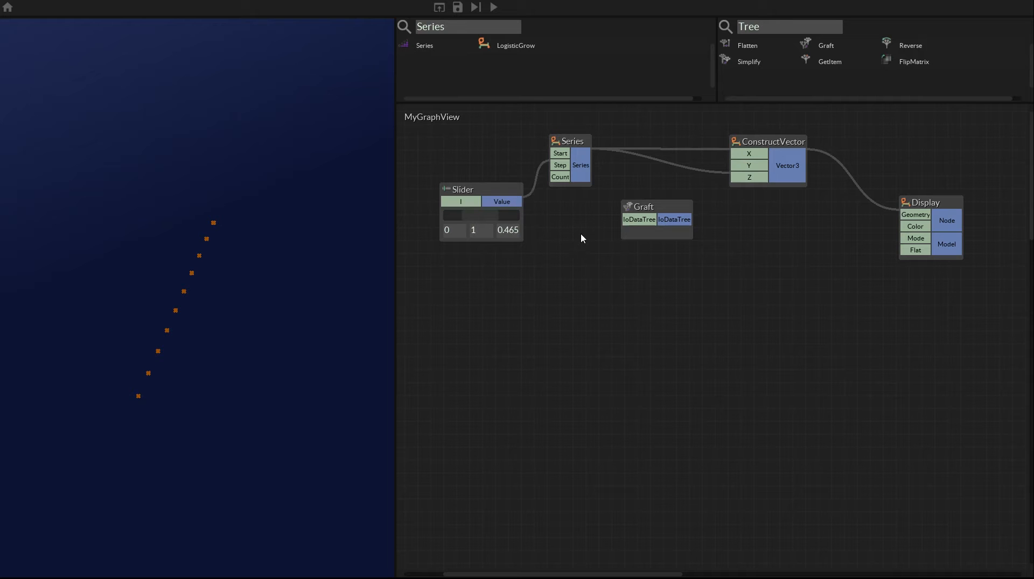
- Connect the Series output to Graft's input and compare the Series data with the grafted output data
drag(582, 169, 645, 223)
mouse_move(586, 175)
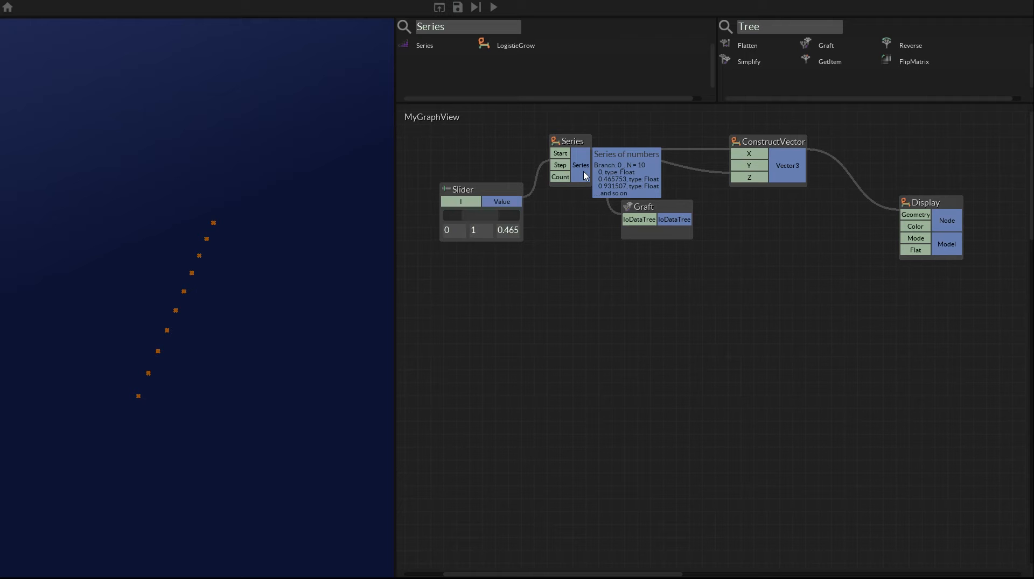
click(653, 276)
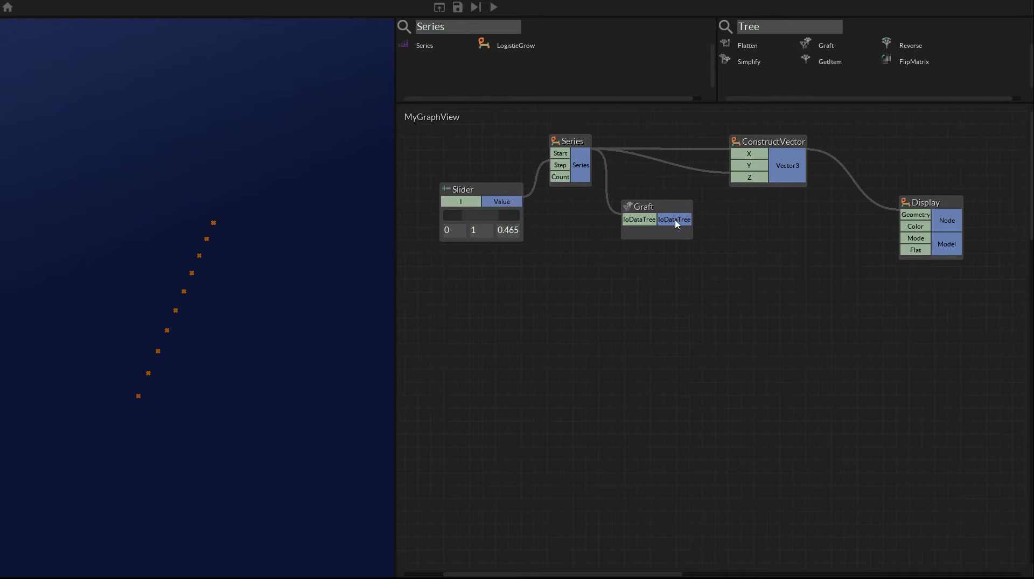
mouse_move(677, 224)
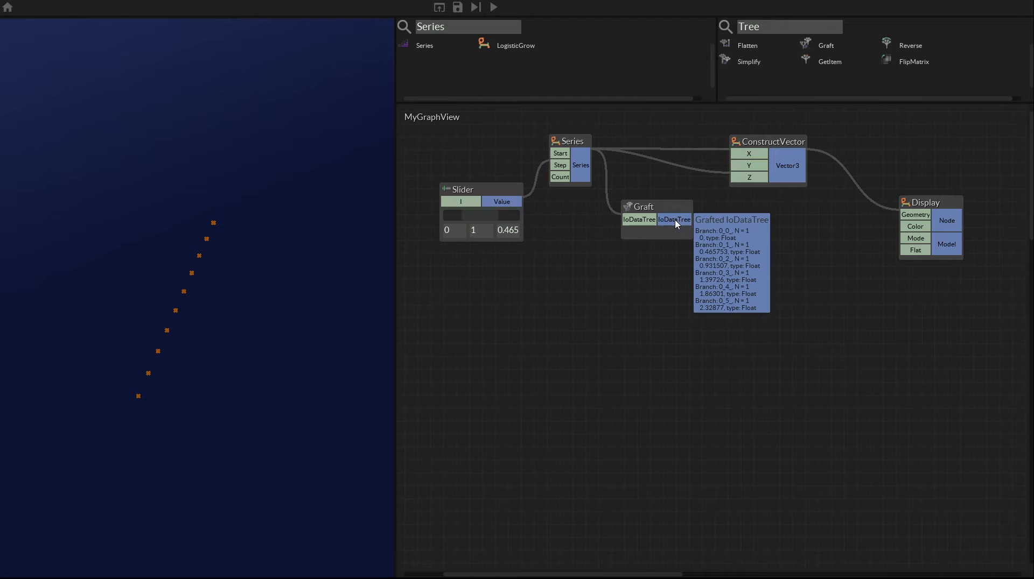
click(649, 312)
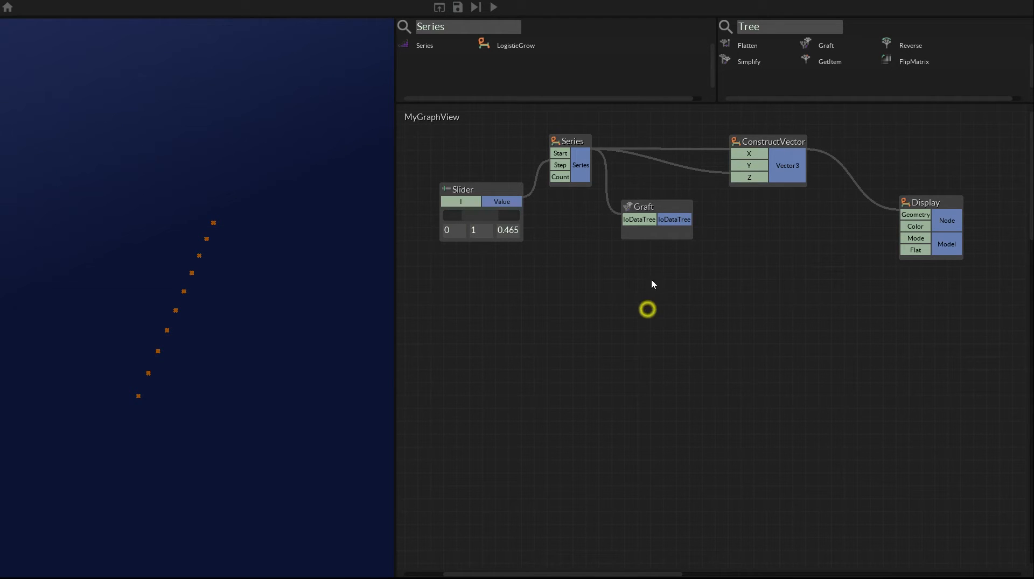
- Connect Graft's output to ConstructVector's Z input, inspect the resulting Vector3 data, and adjust the slider feeding Series
drag(681, 219, 749, 178)
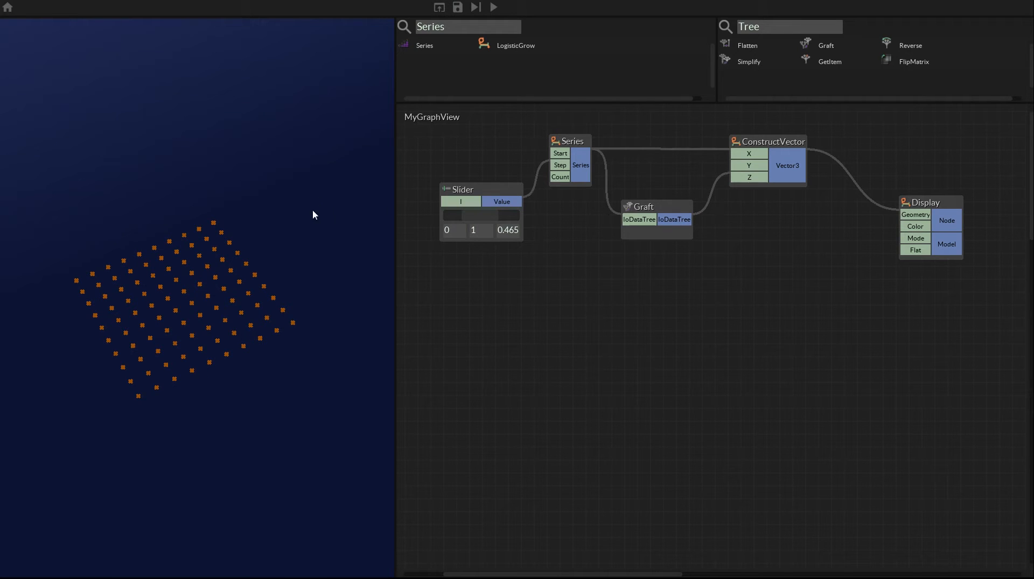
scroll(199, 270, up, 4)
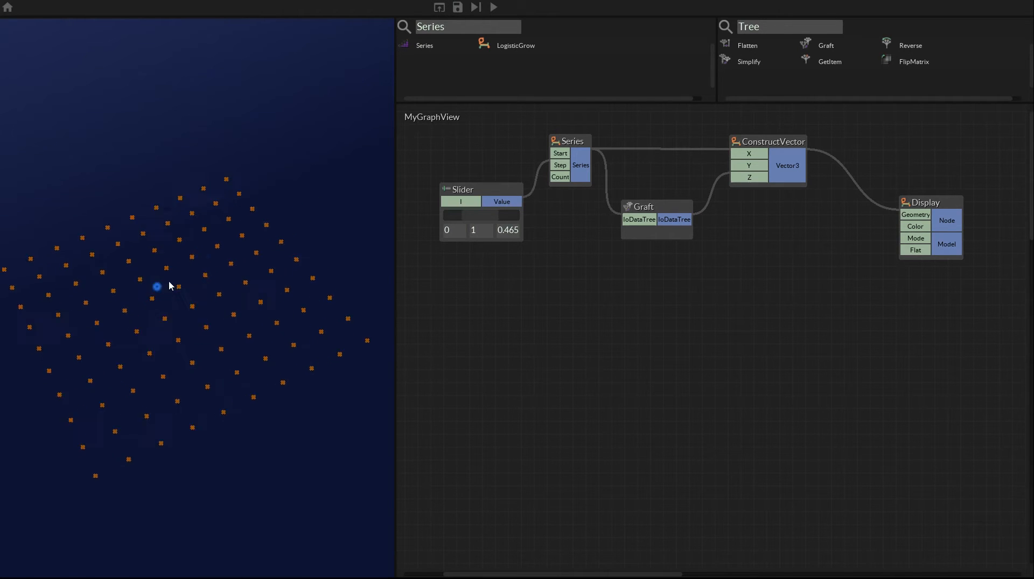
click(777, 165)
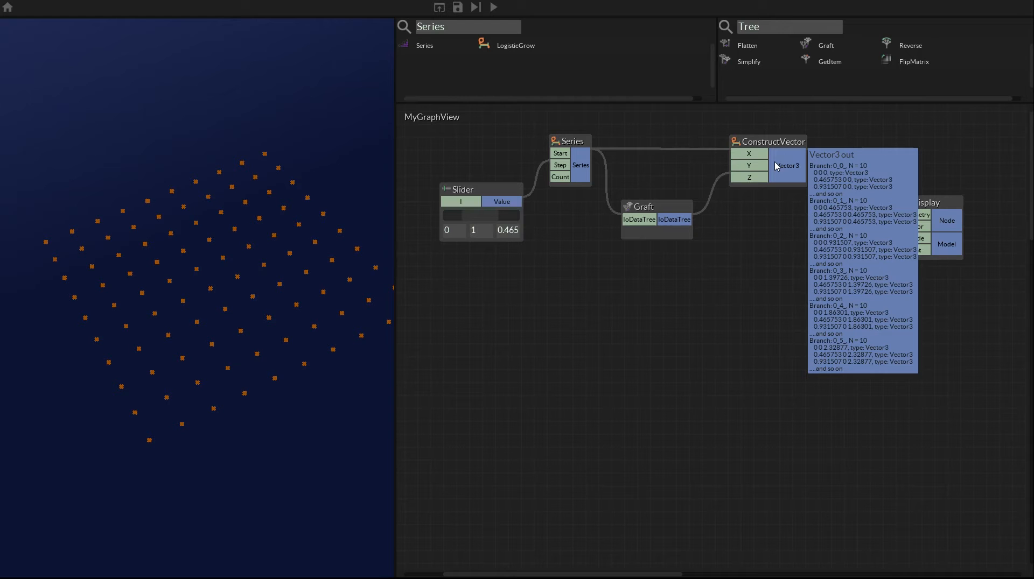
click(608, 305)
mouse_move(481, 215)
mouse_down()
mouse_move(469, 224)
mouse_move(491, 226)
mouse_move(474, 229)
mouse_up()
drag(647, 307, 641, 301)
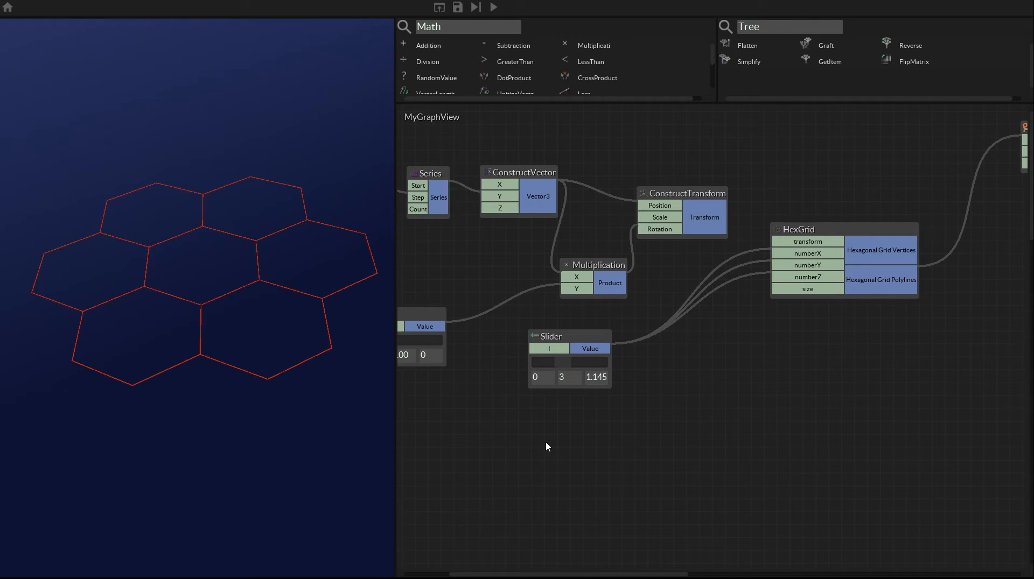
- Move the HexGrid node slightly lower and closer to the ConstructTransform node
click(477, 429)
mouse_move(489, 436)
mouse_down()
mouse_move(649, 448)
mouse_move(506, 443)
mouse_up()
drag(800, 222, 783, 245)
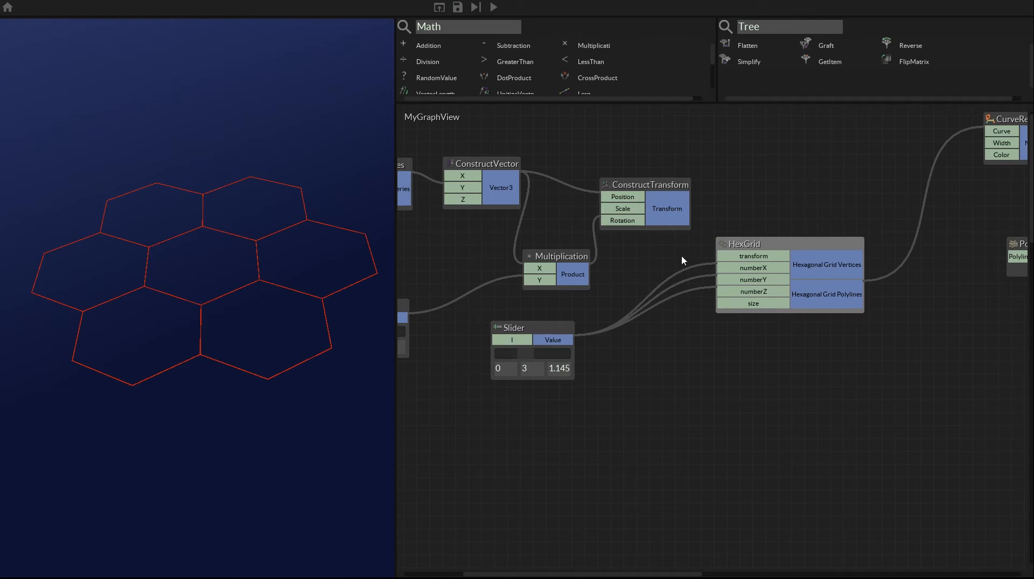
right_drag(205, 263, 222, 295)
scroll(222, 294, down, 3)
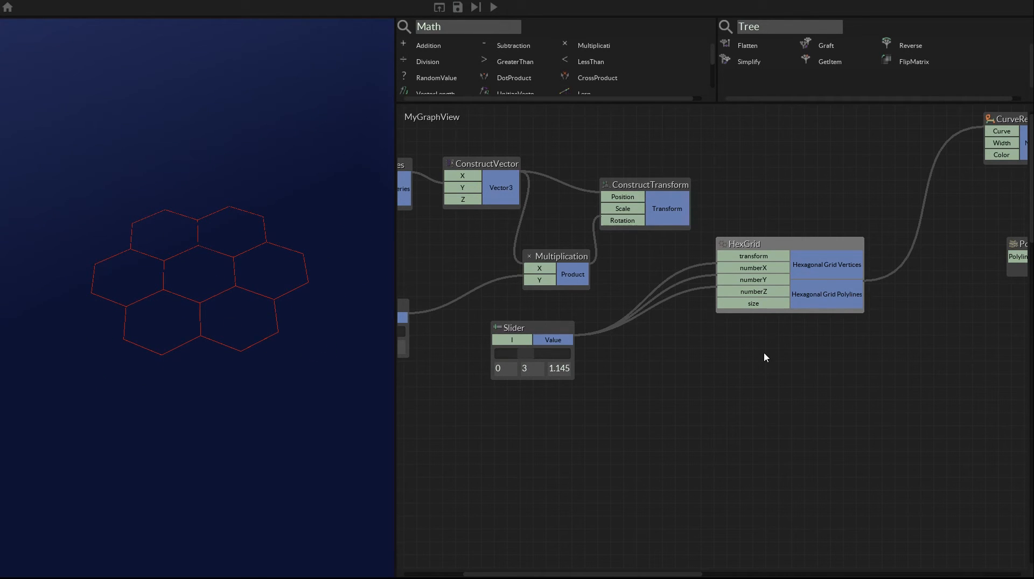
click(626, 395)
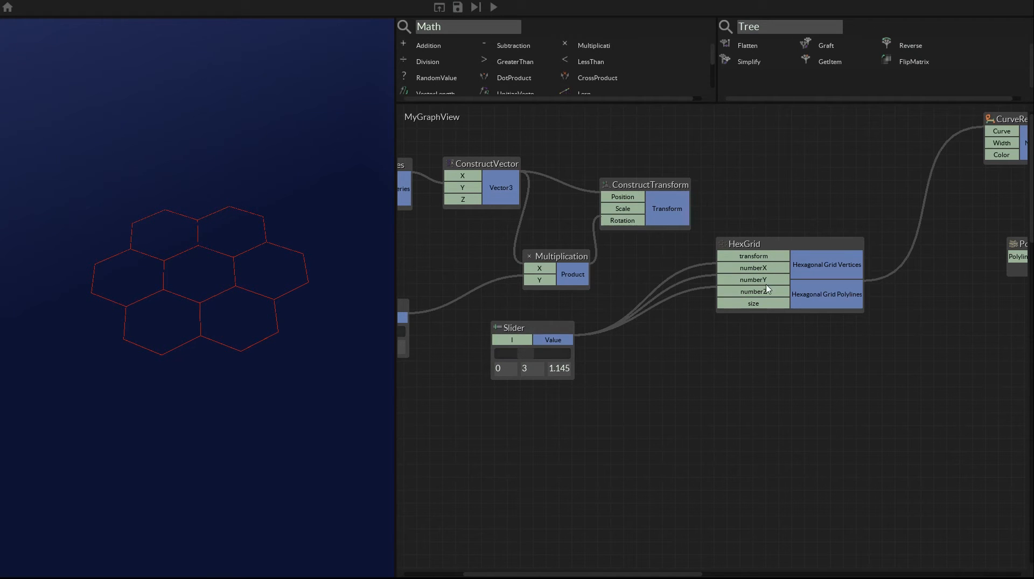
- Set the slider feeding HexGrid's number inputs to 1.281 and nudge the HexGrid node away from ConstructTransform
mouse_move(525, 350)
mouse_down()
mouse_move(495, 358)
mouse_move(558, 356)
mouse_move(492, 357)
mouse_move(527, 352)
mouse_up()
middle_drag(655, 351, 793, 360)
middle_drag(203, 346, 150, 338)
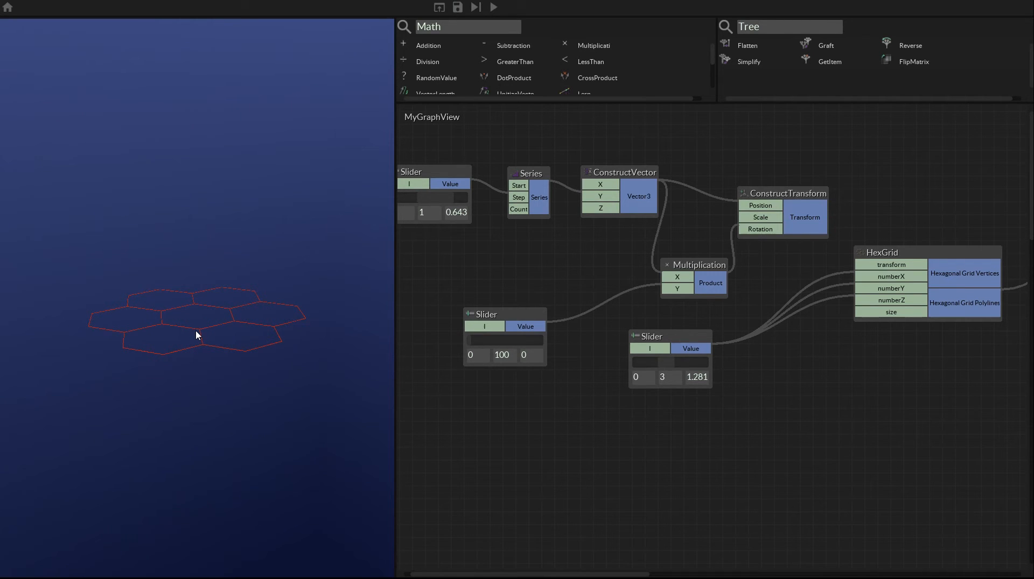
middle_drag(878, 349, 816, 348)
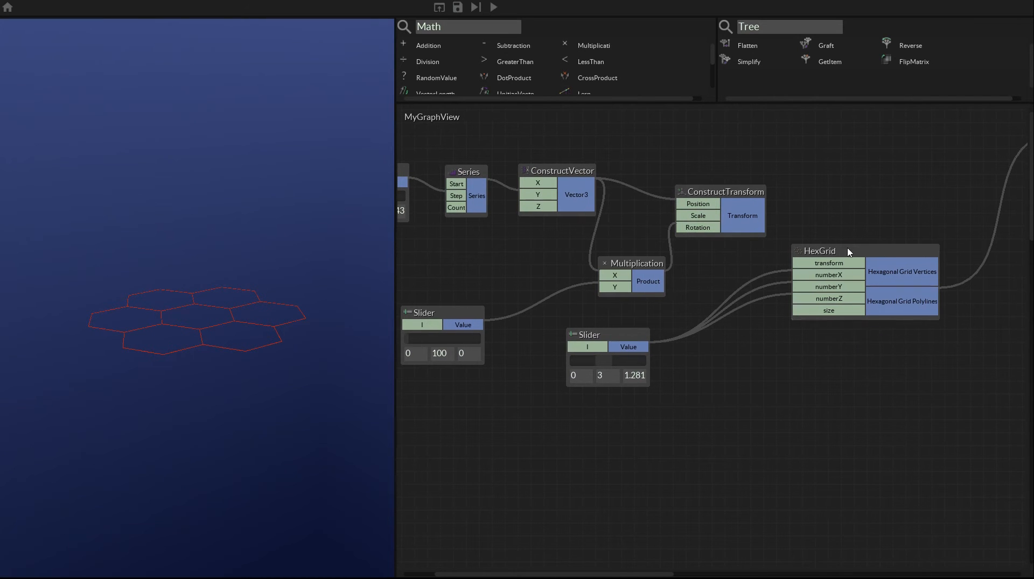
drag(848, 252, 857, 255)
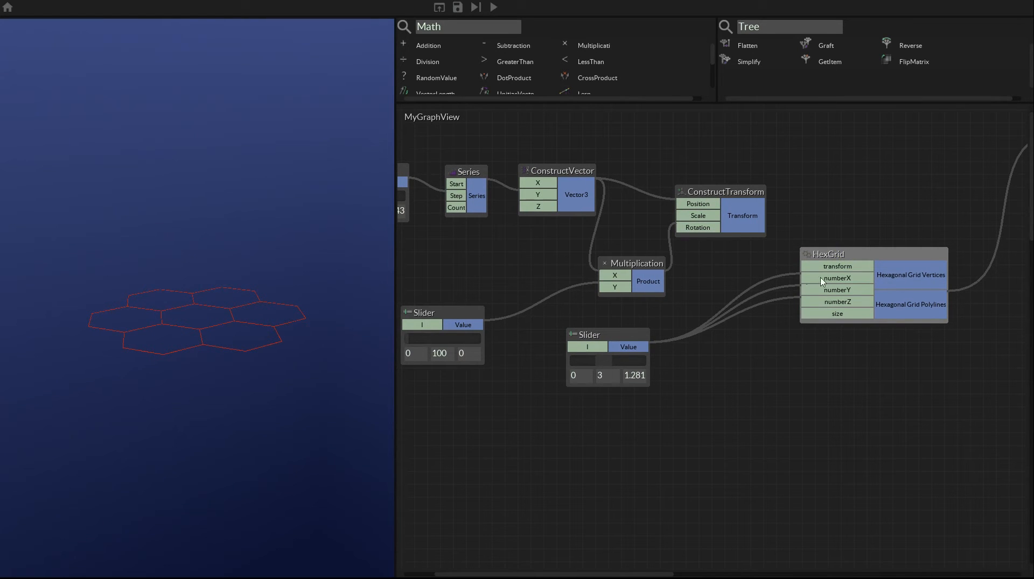
click(739, 261)
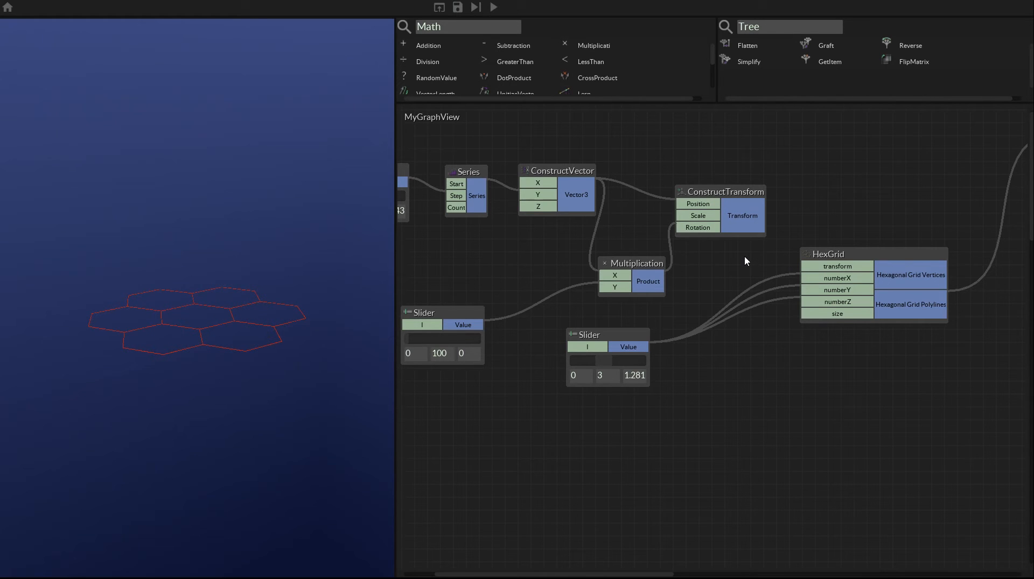
click(723, 254)
- Move the 0–100 slider up near the Multiplication node and connect ConstructTransform's Transform output to HexGrid's transform input
middle_drag(496, 270, 576, 272)
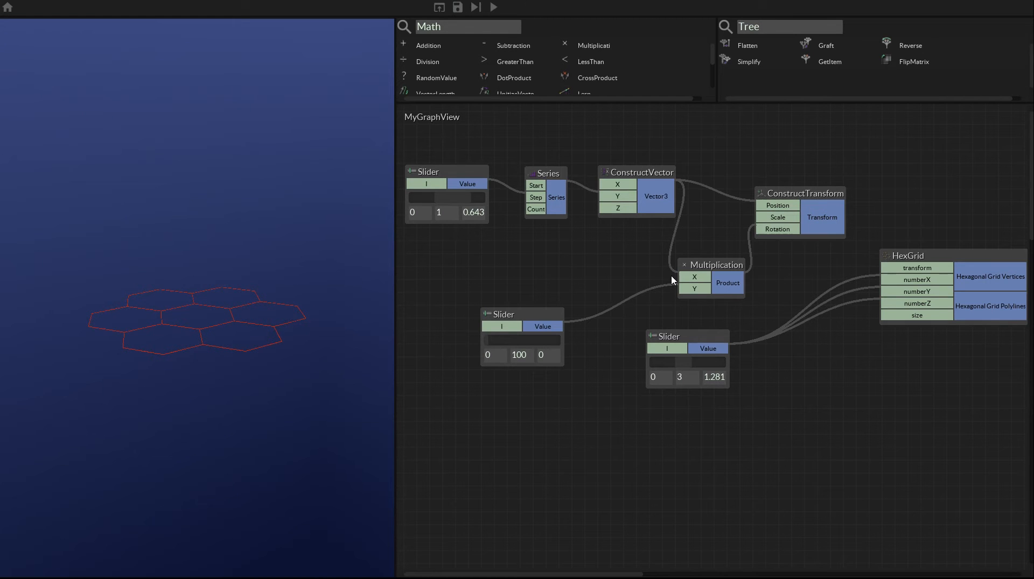
drag(520, 314, 550, 259)
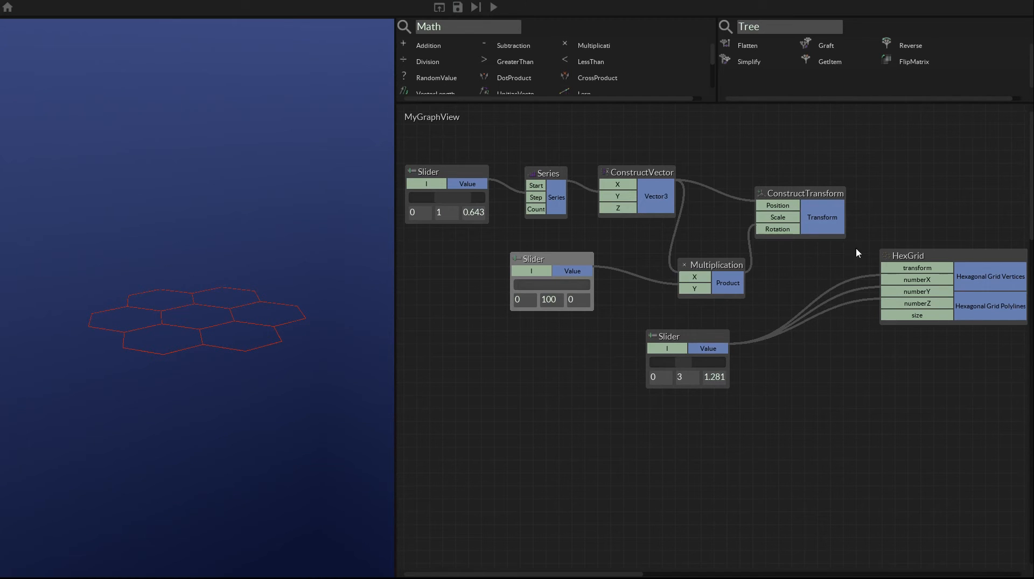
drag(832, 215, 900, 276)
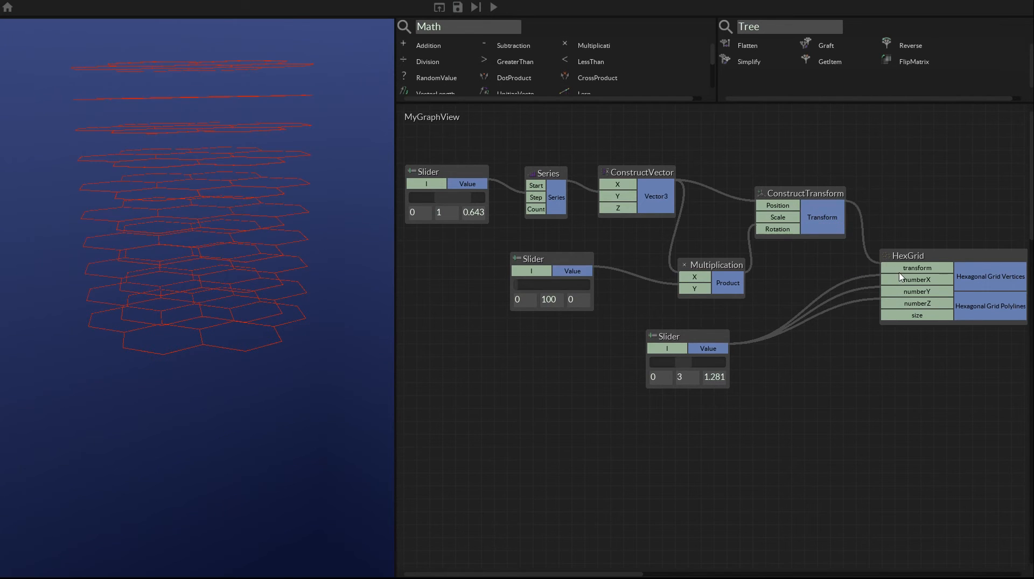
middle_drag(173, 261, 208, 341)
click(575, 393)
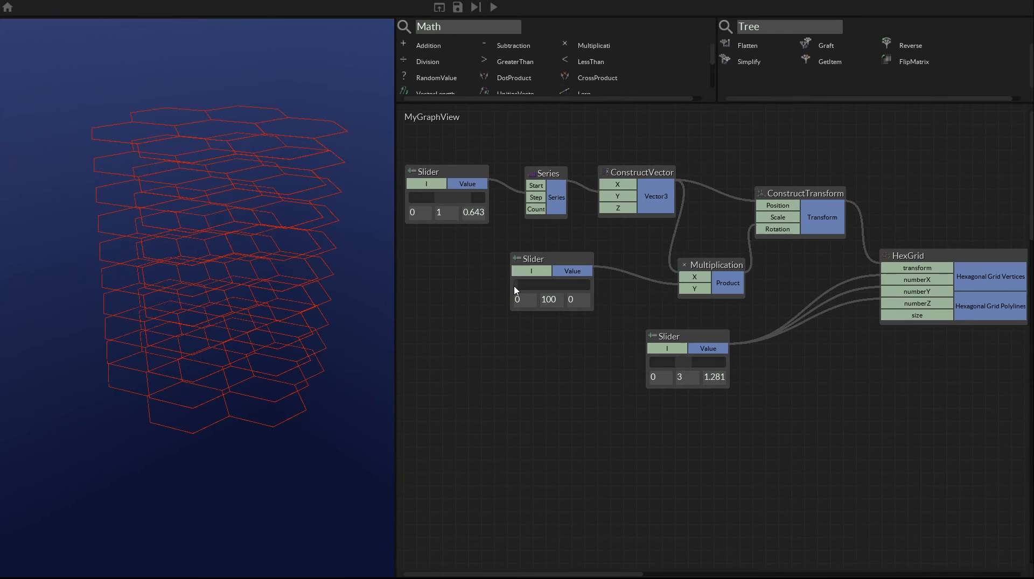
- Set the Series step slider to 0.616 and adjust the 0–100 slider to twist the stacked hexagon grids
mouse_move(449, 200)
mouse_down()
mouse_move(425, 202)
mouse_move(474, 214)
mouse_move(448, 216)
mouse_up()
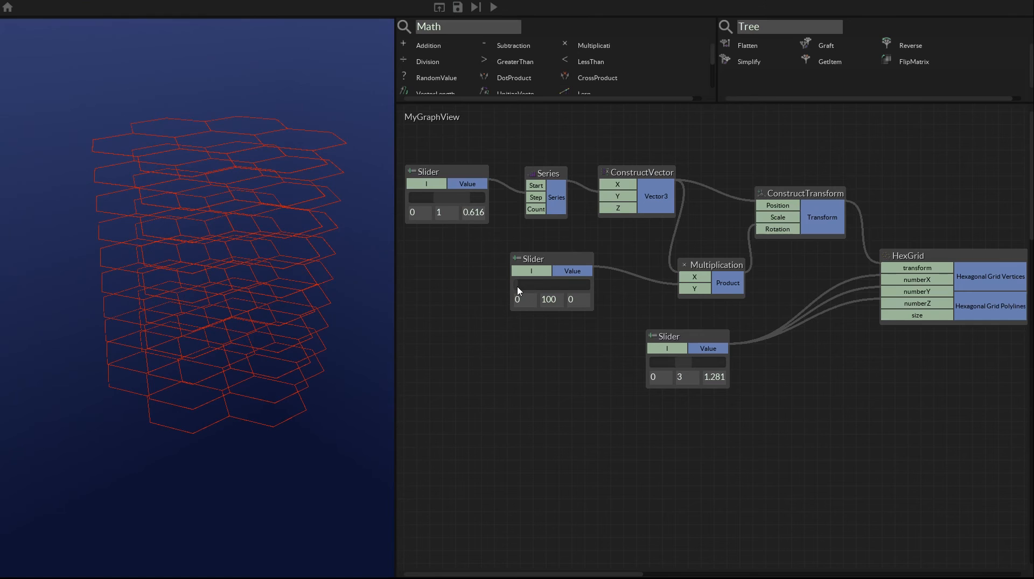
mouse_move(517, 286)
mouse_down()
mouse_move(528, 287)
mouse_move(516, 294)
mouse_up()
middle_drag(232, 342, 239, 525)
drag(520, 288, 520, 292)
middle_drag(203, 391, 194, 205)
- Shift the CurveRenderer node slightly toward HexGrid and move the PolylineLoft node lower, level with HexGrid's outputs
middle_drag(868, 376, 504, 380)
middle_drag(750, 239, 738, 312)
drag(793, 127, 768, 125)
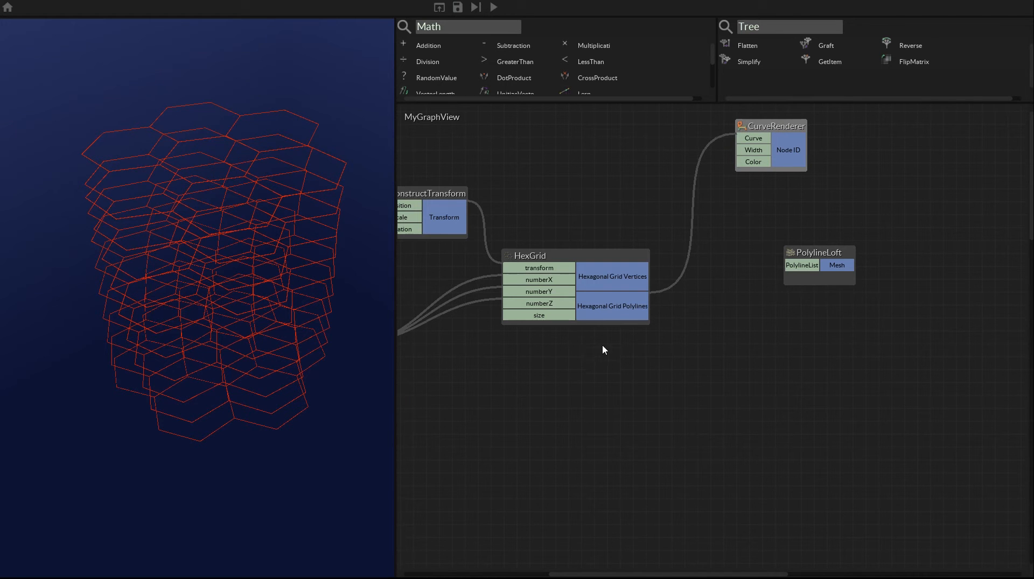
click(753, 351)
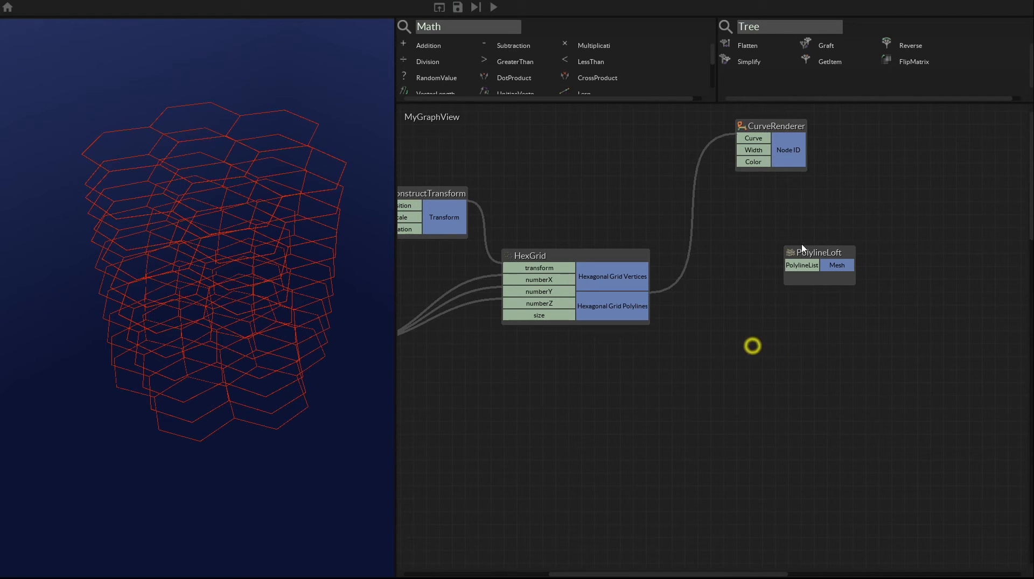
drag(812, 253, 829, 281)
- Examine the stacked hexagon layers from several angles and inspect the data of HexGrid's Hexagonal Grid Polylines output
right_drag(234, 433, 166, 272)
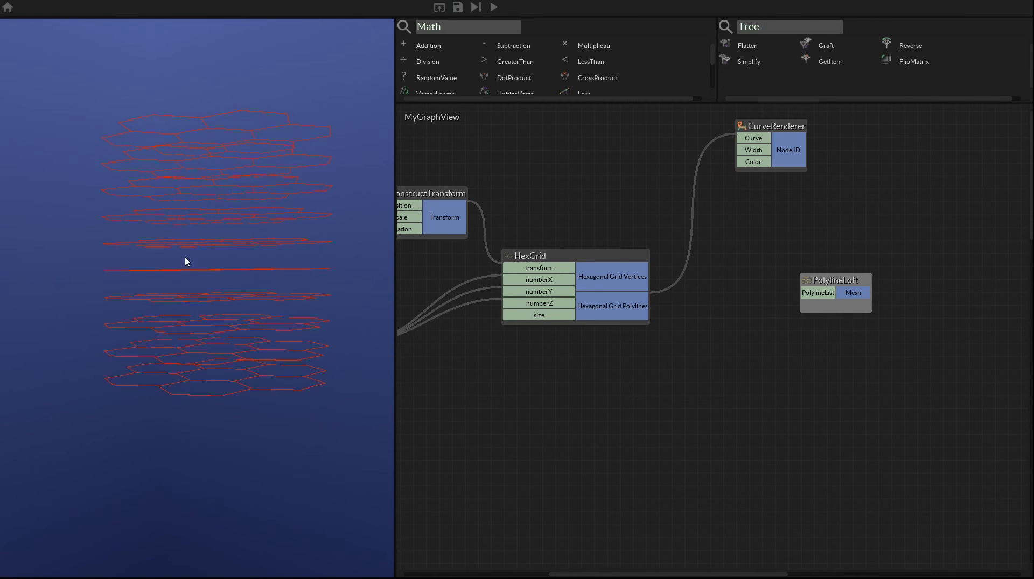
right_drag(144, 124, 181, 386)
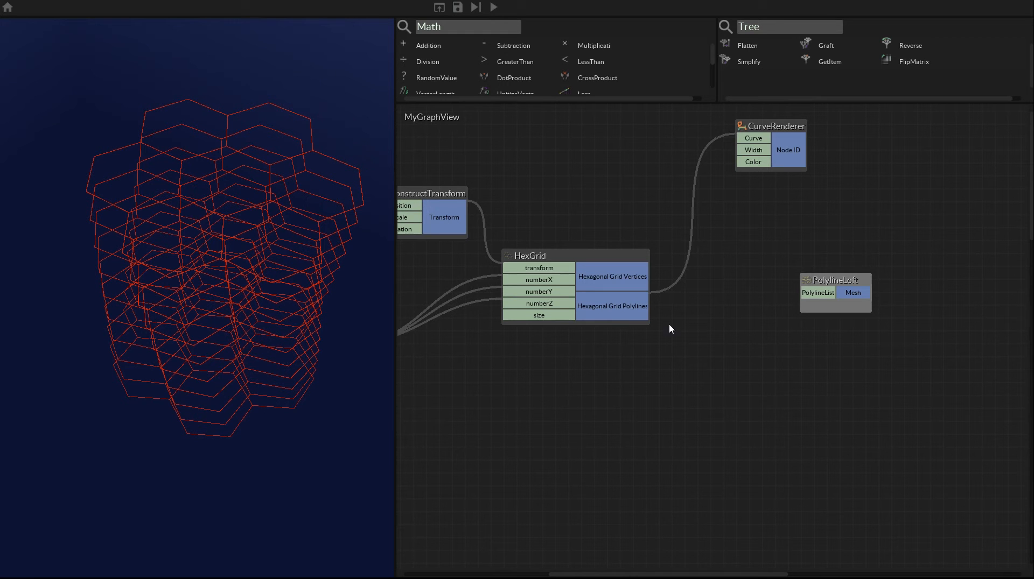
click(634, 311)
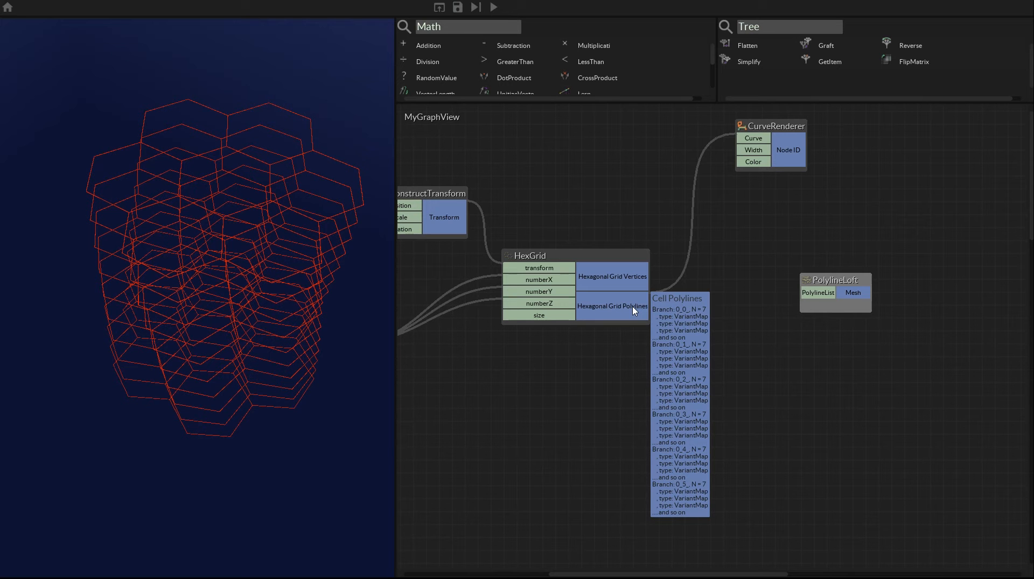
drag(237, 450, 152, 163)
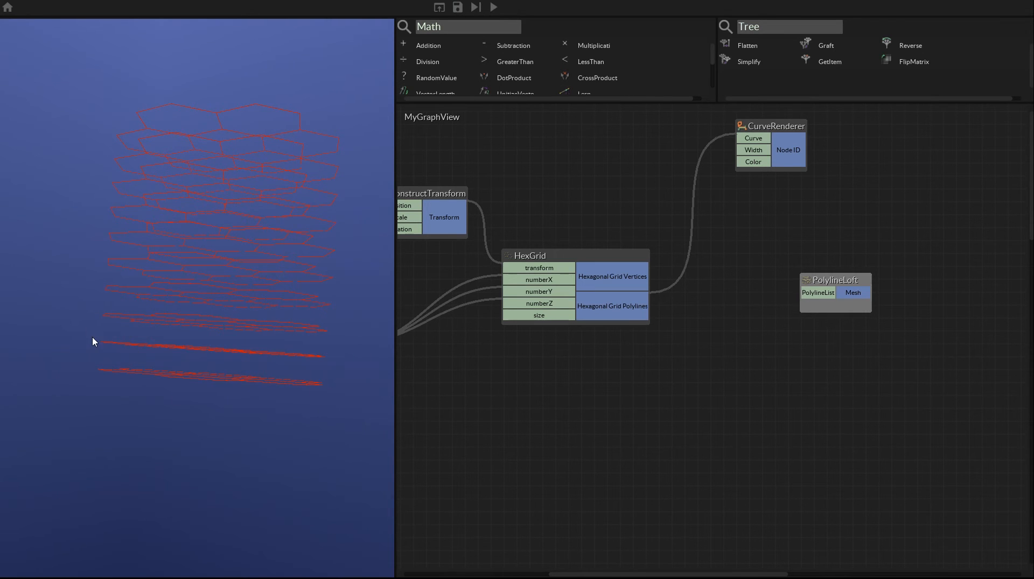
- Add a FlipMatrix tree node between HexGrid and PolylineLoft, moving PolylineLoft aside to make room
drag(189, 241, 145, 424)
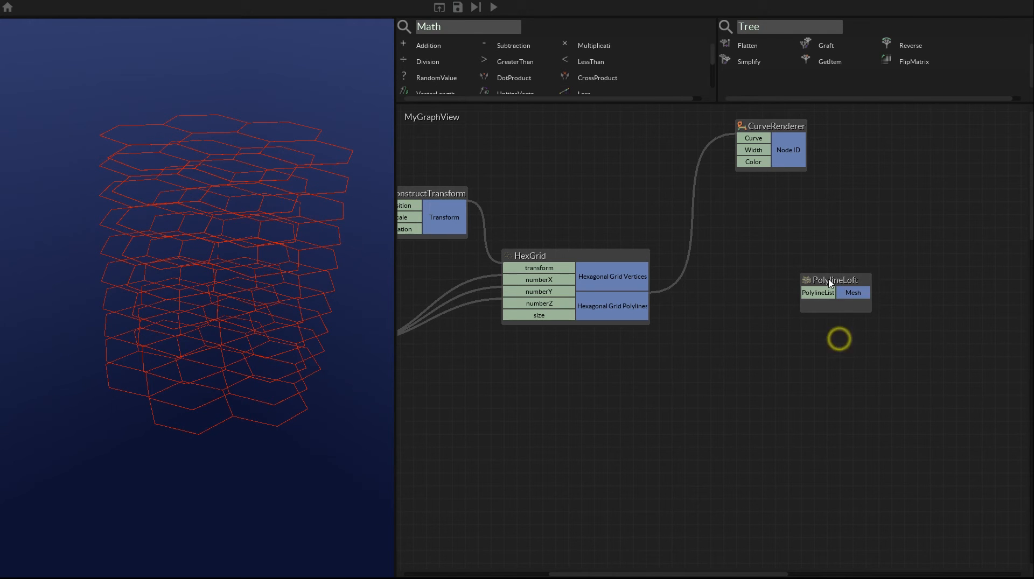
drag(850, 289, 832, 278)
drag(286, 422, 274, 440)
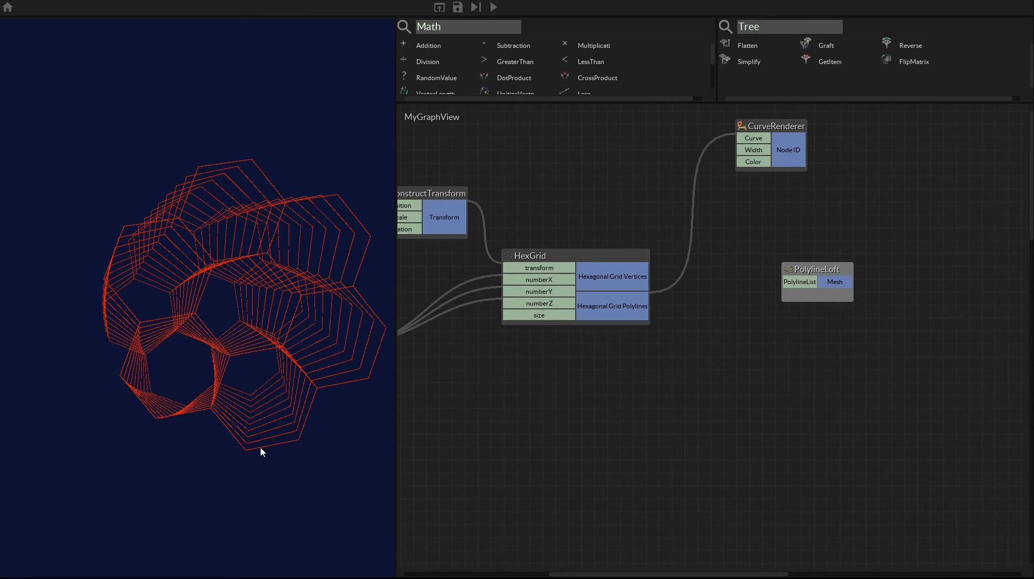
drag(244, 487, 358, 174)
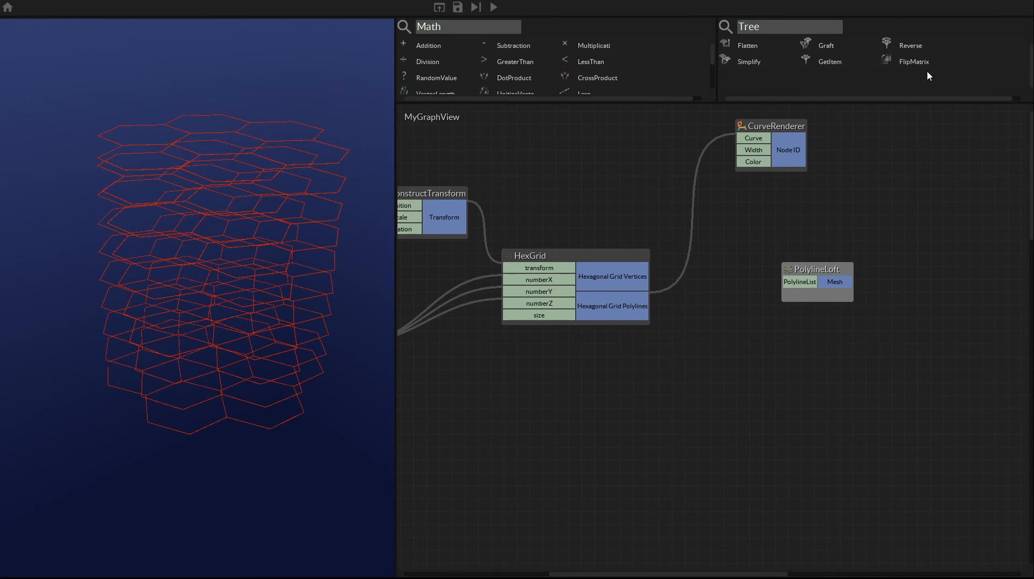
click(903, 61)
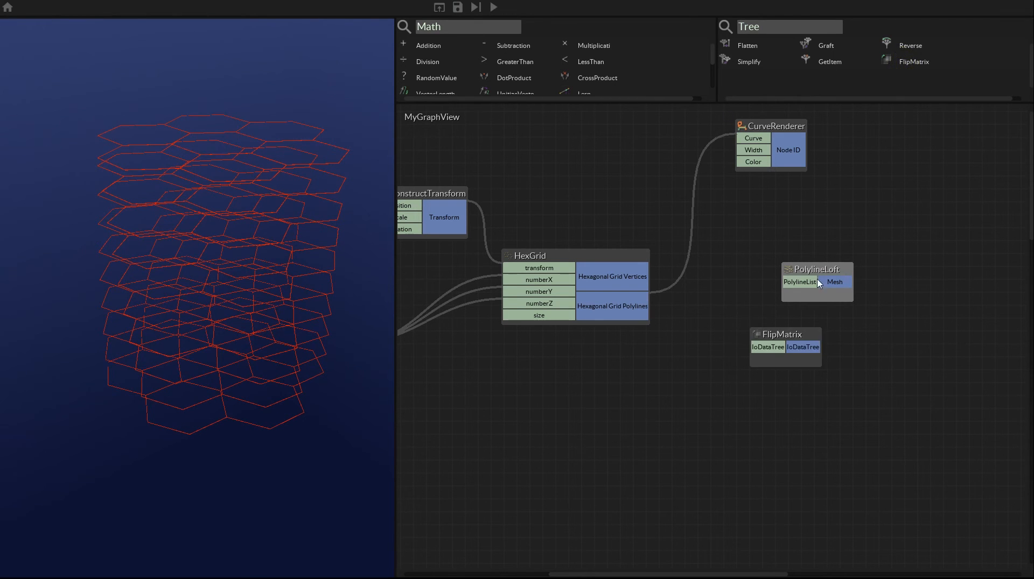
drag(816, 268, 864, 251)
click(765, 283)
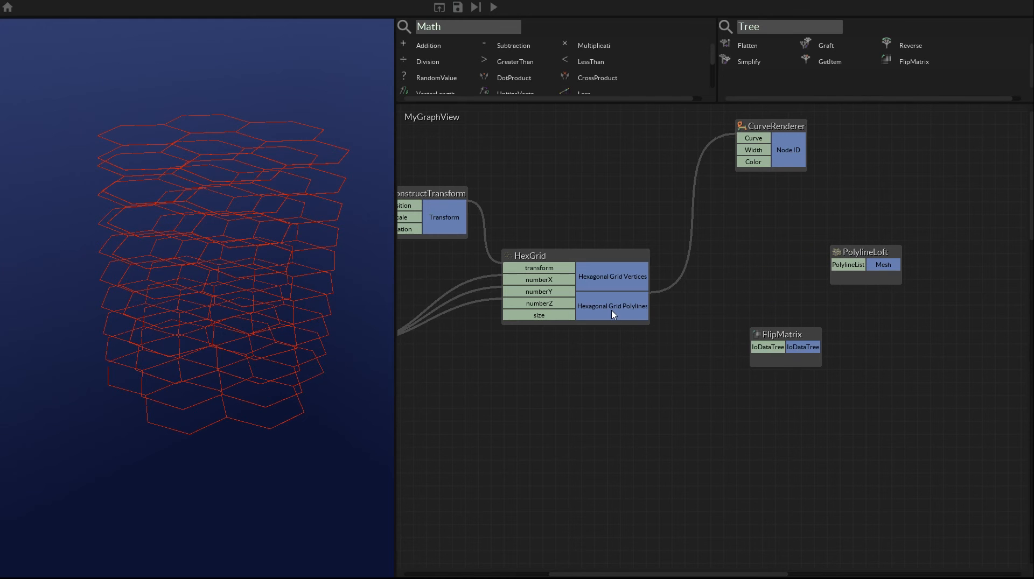
- Inspect HexGrid's Hexagonal Grid Polylines data, connect that output to FlipMatrix's IoDataTree input, and place FlipMatrix closer to HexGrid
click(633, 307)
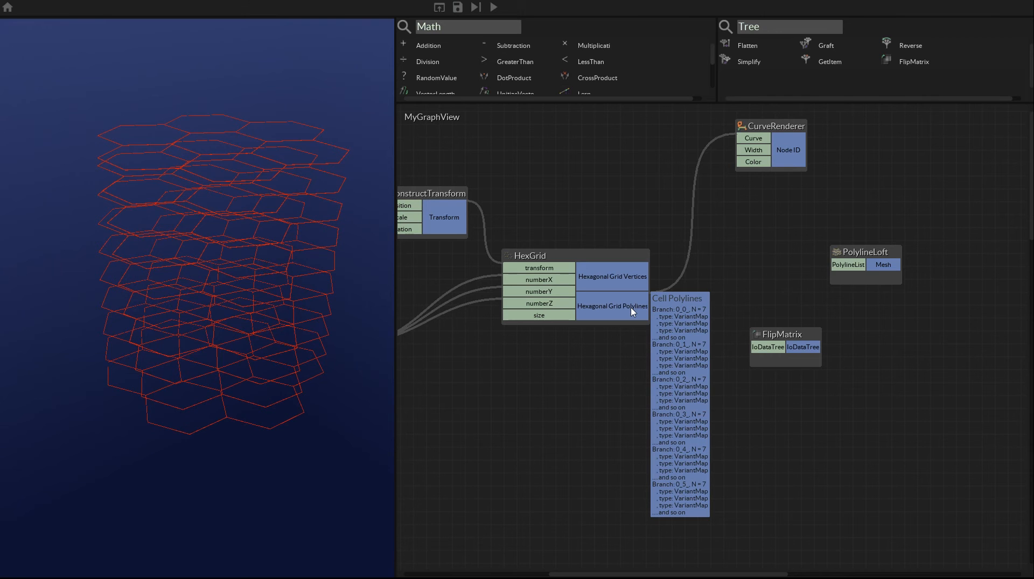
click(603, 384)
drag(623, 302, 725, 336)
mouse_move(215, 277)
mouse_down()
mouse_move(202, 315)
mouse_move(254, 515)
mouse_up()
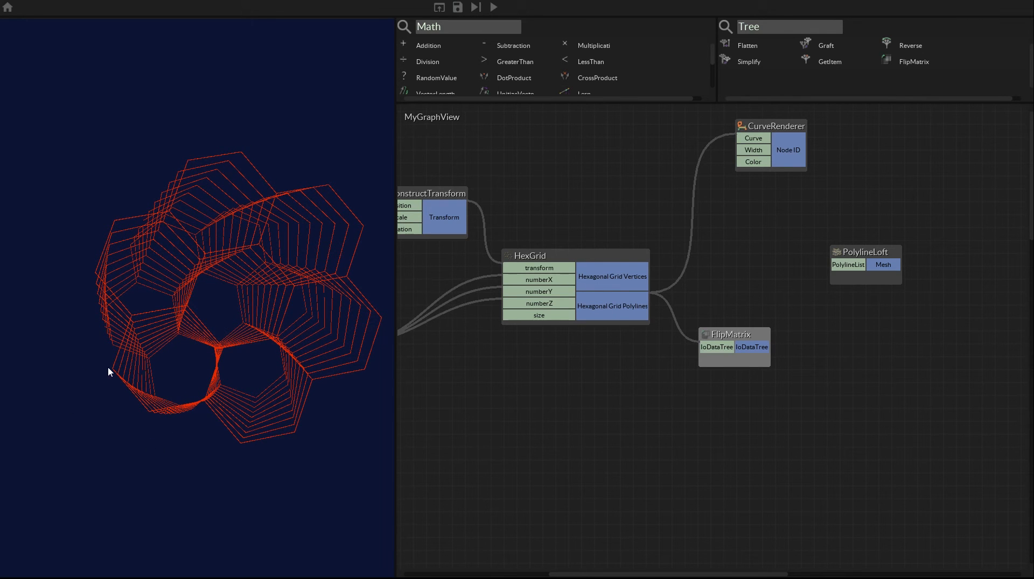
drag(147, 409, 155, 178)
- Connect FlipMatrix's IoDataTree output to PolylineLoft's PolylineList input
click(796, 336)
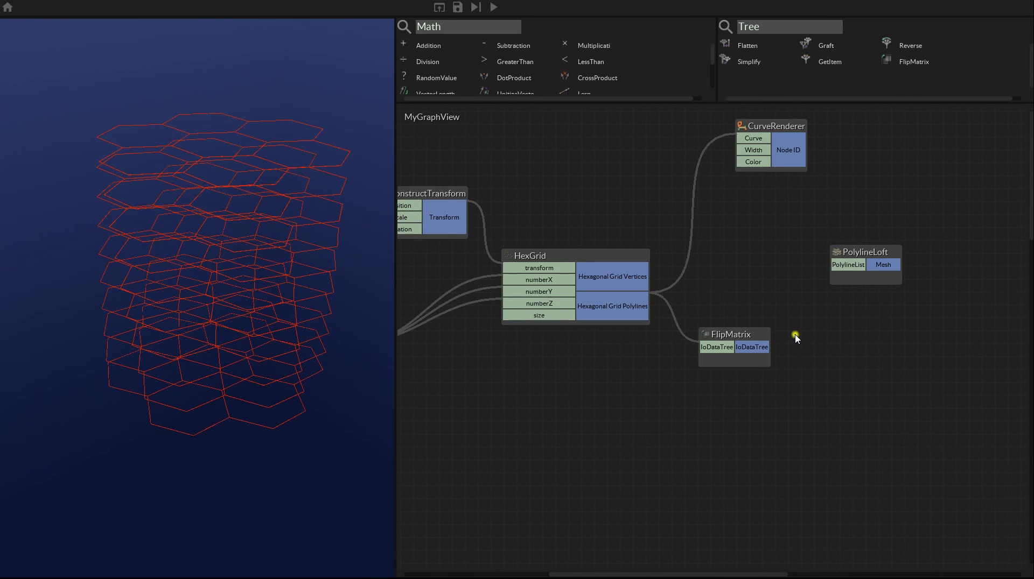
click(753, 351)
click(839, 265)
- Add a MeshRenderer node beside PolylineLoft and connect PolylineLoft's Mesh output to its Mesh input
drag(844, 343, 646, 372)
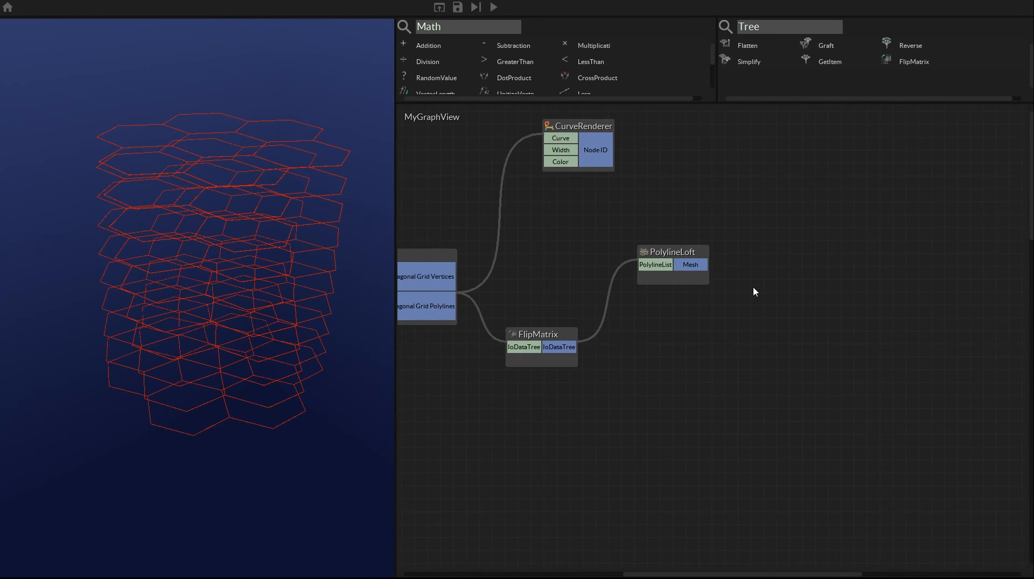
key(m)
click(690, 265)
click(767, 309)
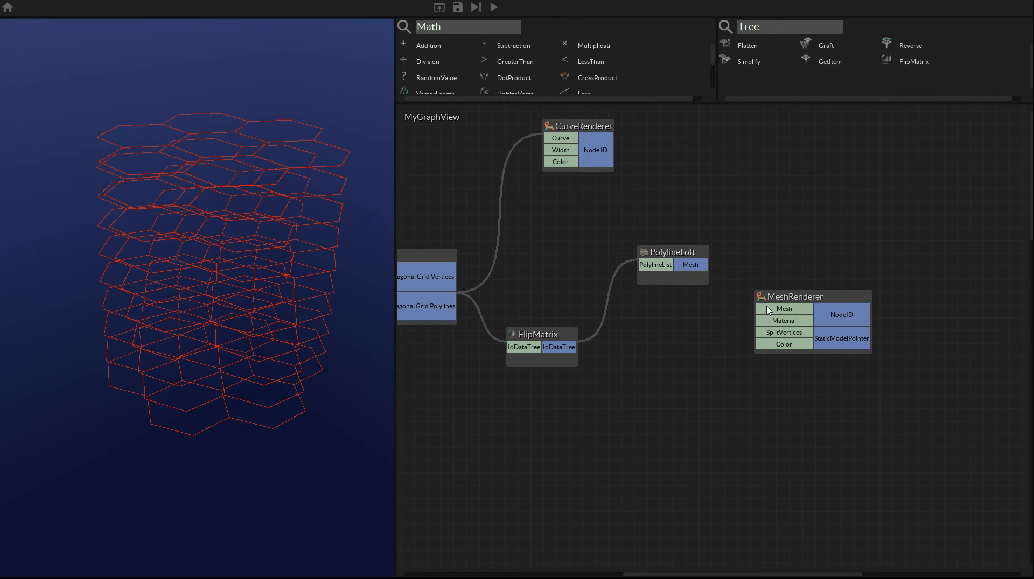
drag(288, 392, 328, 268)
drag(215, 205, 207, 306)
- Set the 0–100 rotation slider to 10.44 and the Series step slider to 0.657 to reshape the twisted loft
drag(484, 433, 780, 434)
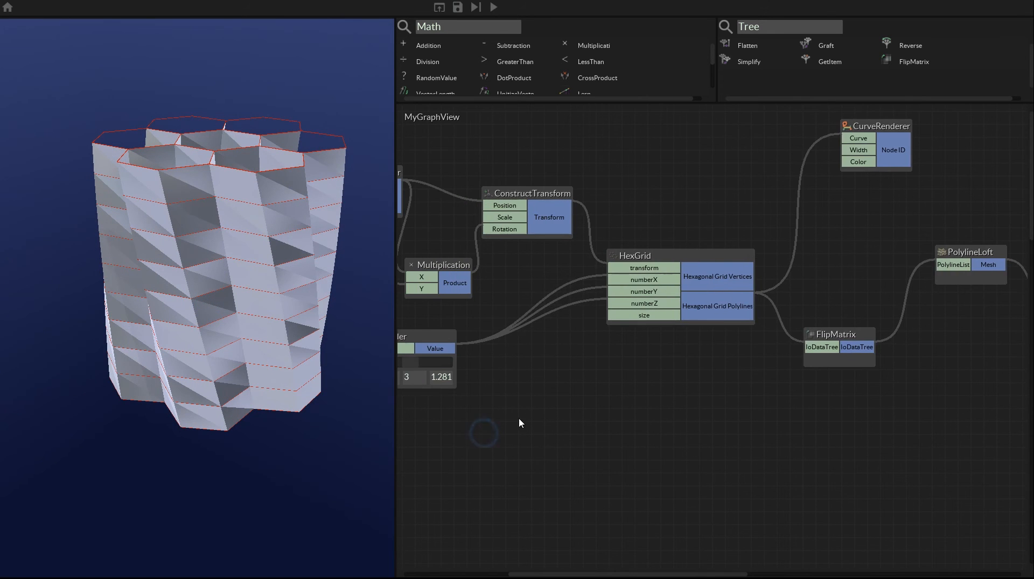
drag(519, 420, 832, 433)
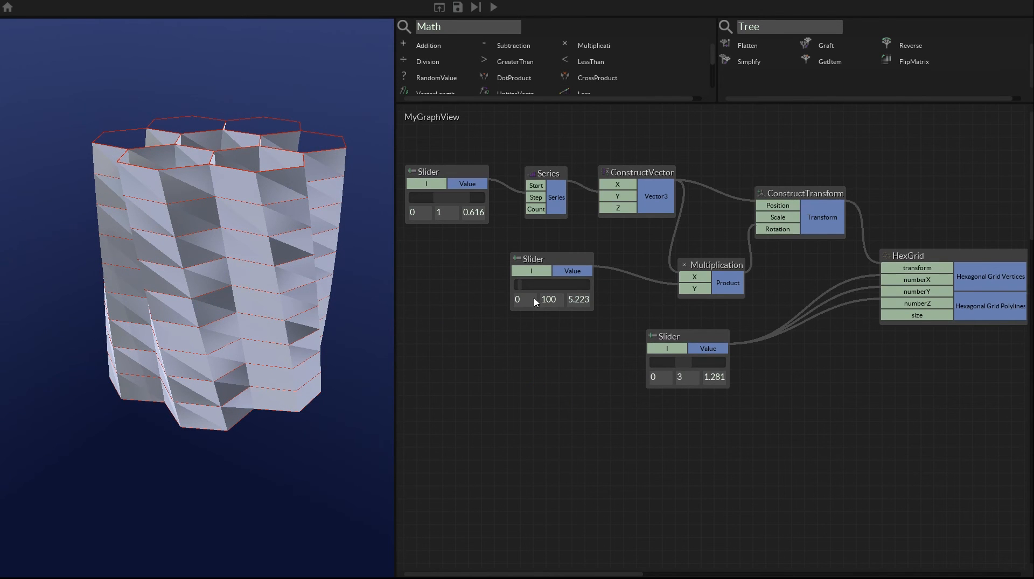
mouse_move(519, 289)
mouse_down()
mouse_move(544, 289)
mouse_move(524, 287)
mouse_up()
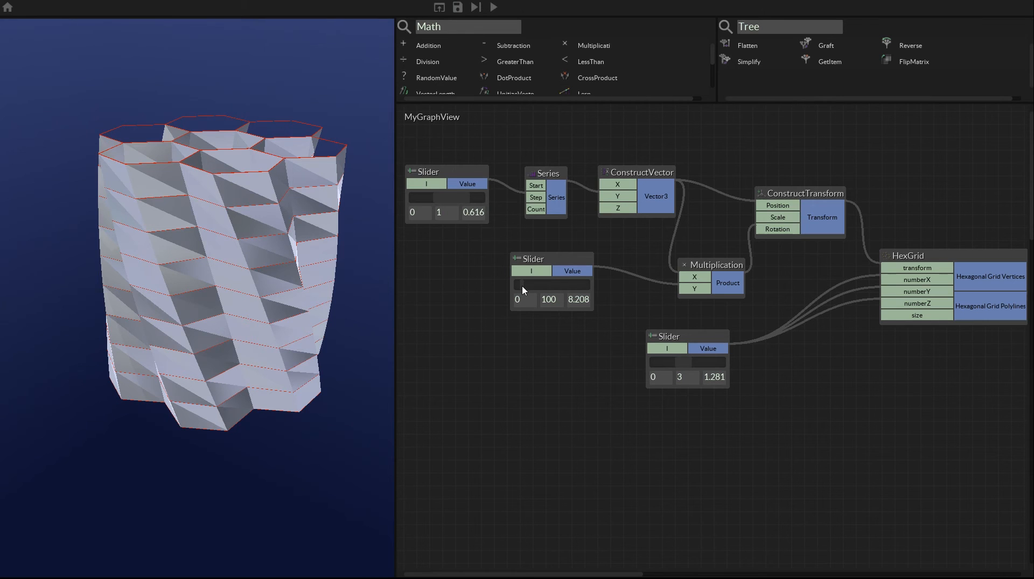
mouse_move(452, 201)
mouse_down()
mouse_move(434, 204)
mouse_move(457, 206)
mouse_up()
mouse_move(523, 286)
mouse_down()
mouse_move(537, 286)
mouse_move(522, 284)
mouse_up()
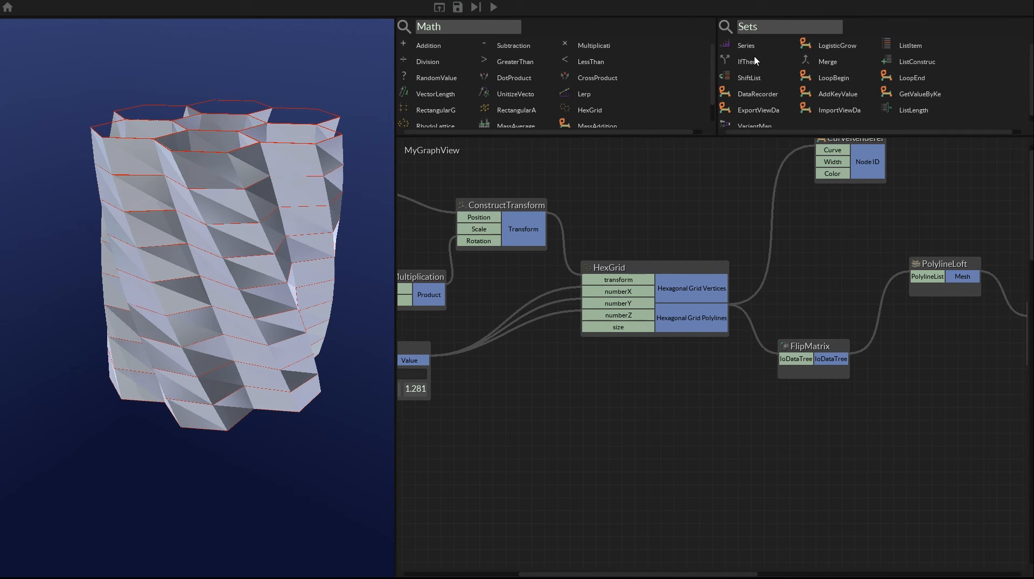
- Widen the Sets node palette so its nodes fit in four columns
click(769, 28)
double_click(765, 27)
drag(718, 129, 673, 131)
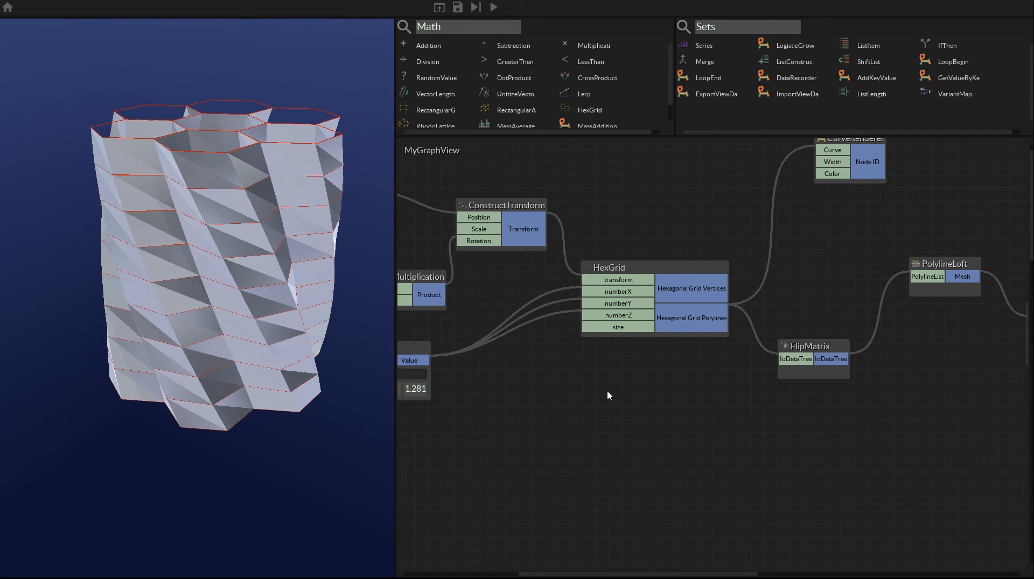
- Shift the Multiplication and ConstructVector nodes slightly upward to tidy the start of the graph
middle_drag(546, 423, 854, 418)
middle_drag(507, 402, 606, 416)
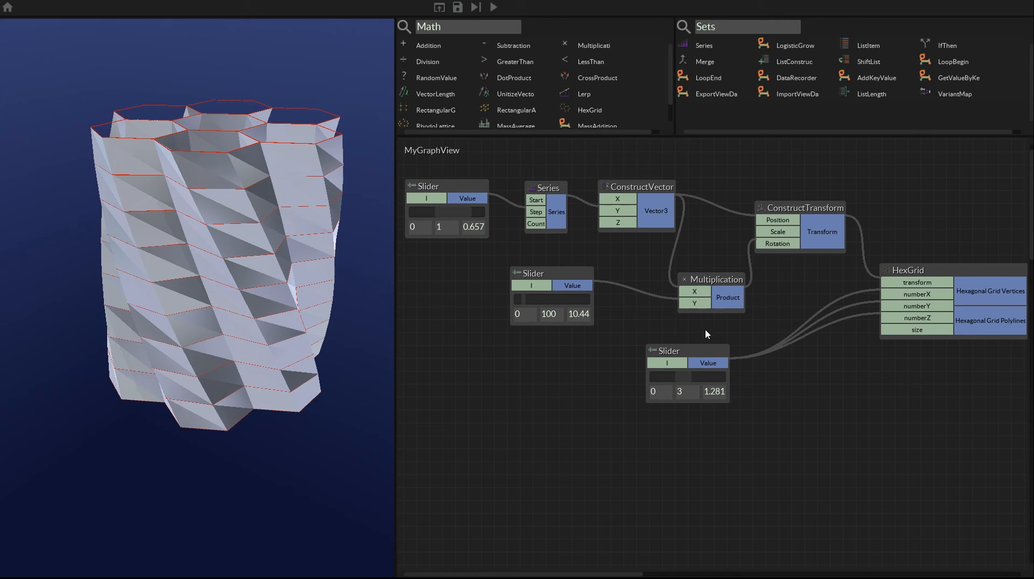
drag(716, 286, 706, 262)
drag(611, 187, 601, 172)
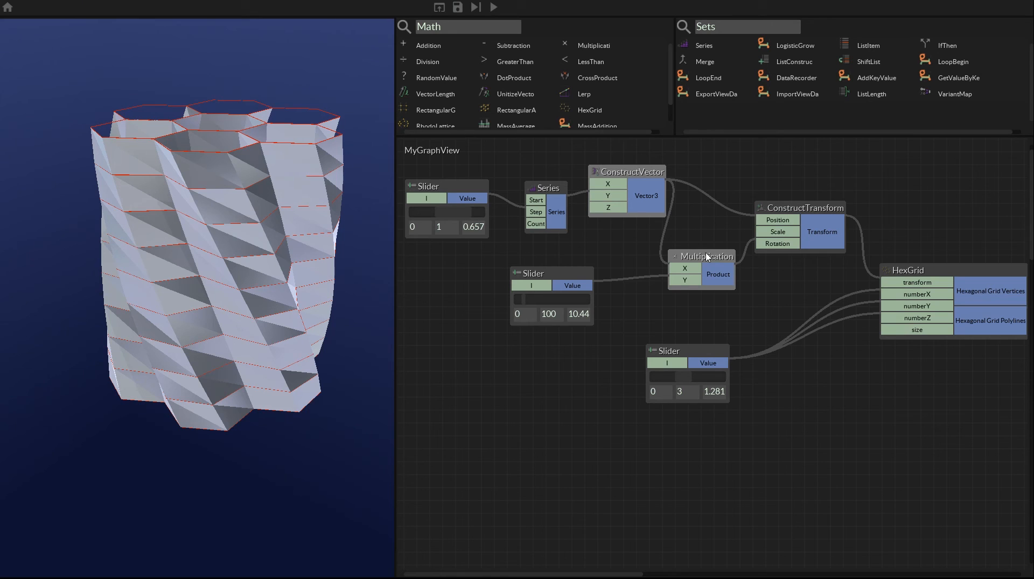
drag(703, 257, 707, 264)
click(654, 305)
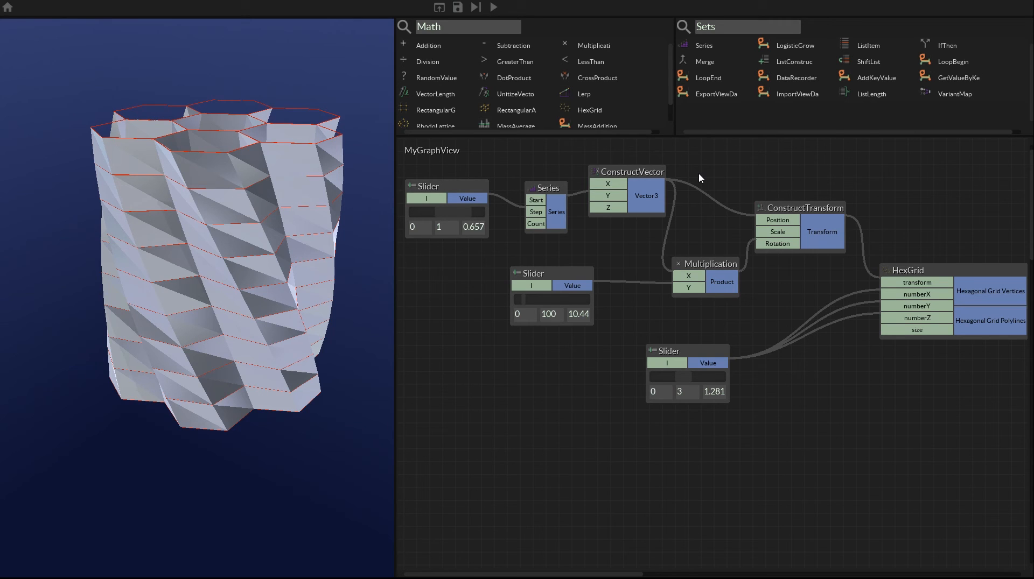
- Save the project from the graph editor
click(947, 144)
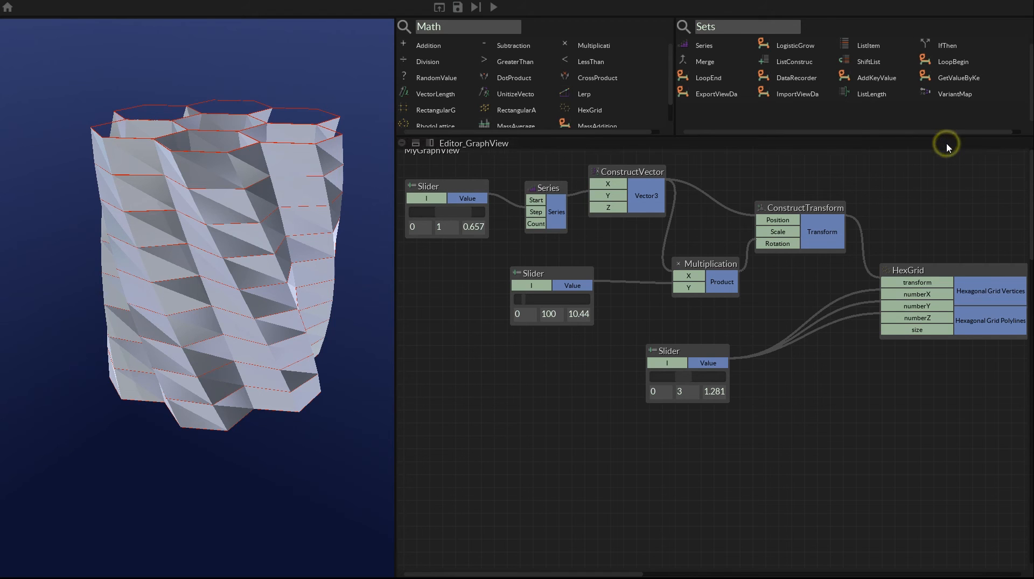
click(845, 144)
click(459, 7)
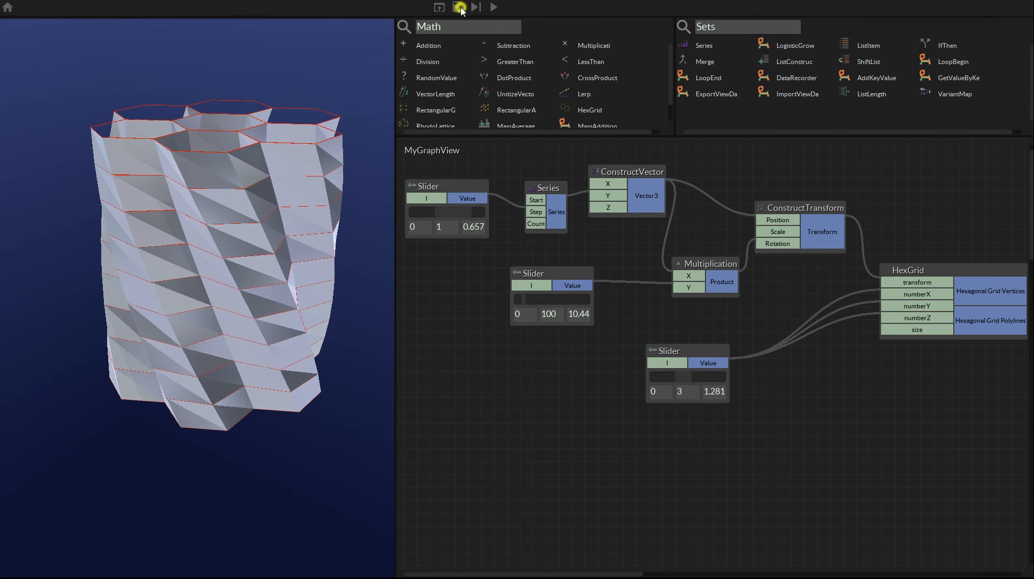
- Split the graph editor into two stacked views and create a new graph named MeshLoft in the lower one
click(940, 142)
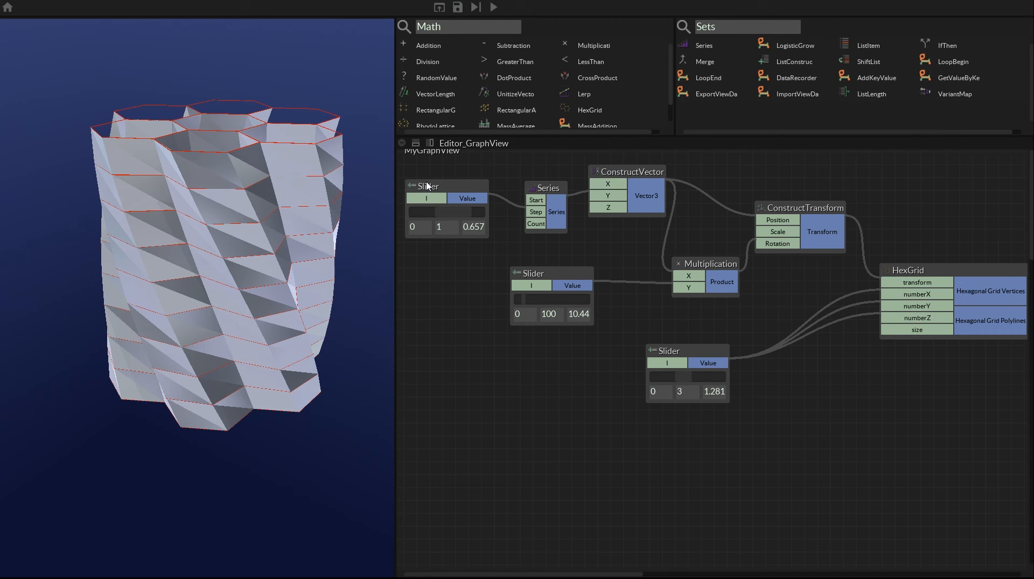
click(416, 143)
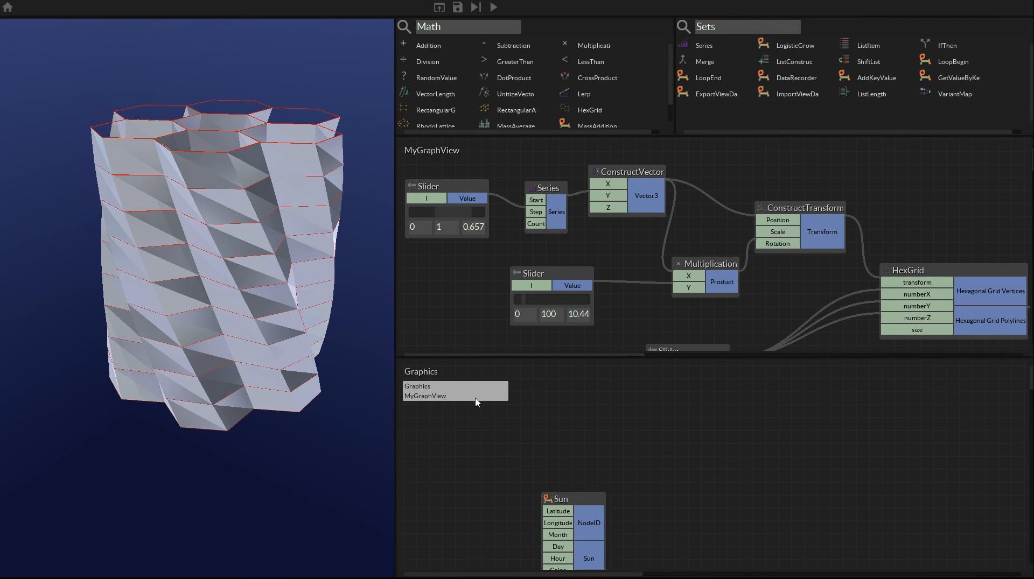
double_click(449, 373)
text(MeshLoft)
key(Return)
click(490, 409)
right_drag(767, 447, 796, 424)
right_drag(731, 331, 711, 290)
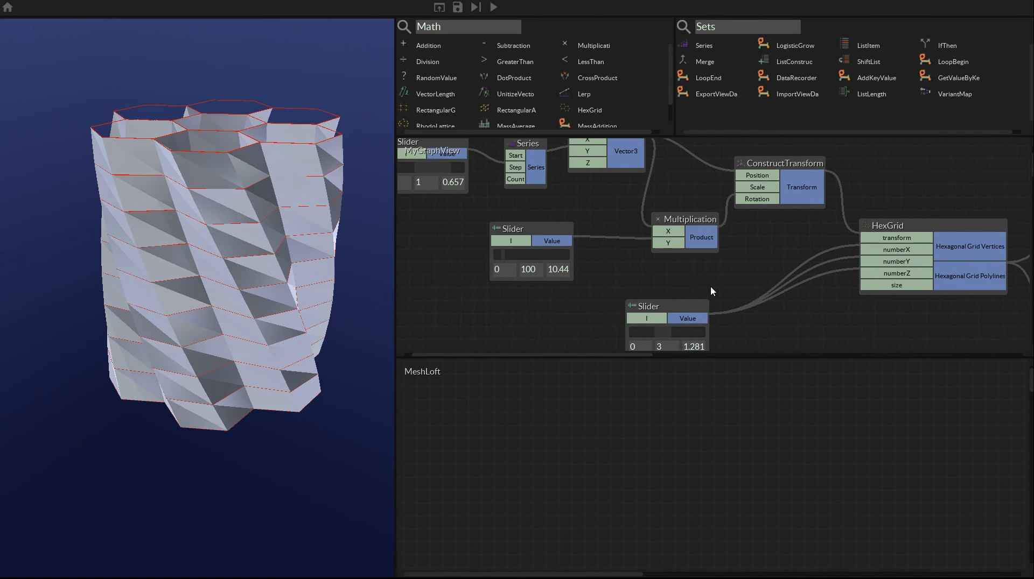
right_drag(711, 261, 715, 282)
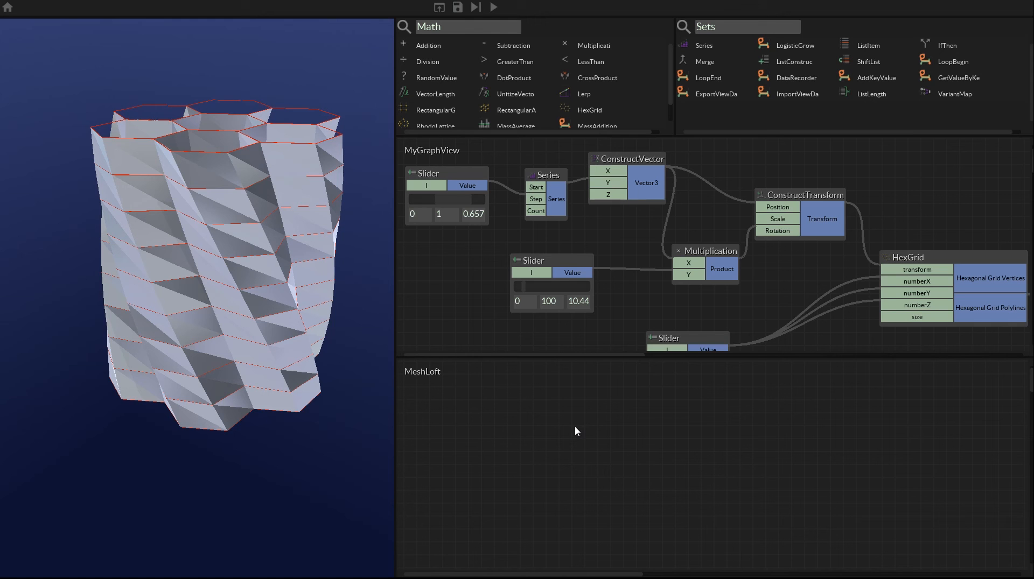
middle_drag(757, 303, 557, 259)
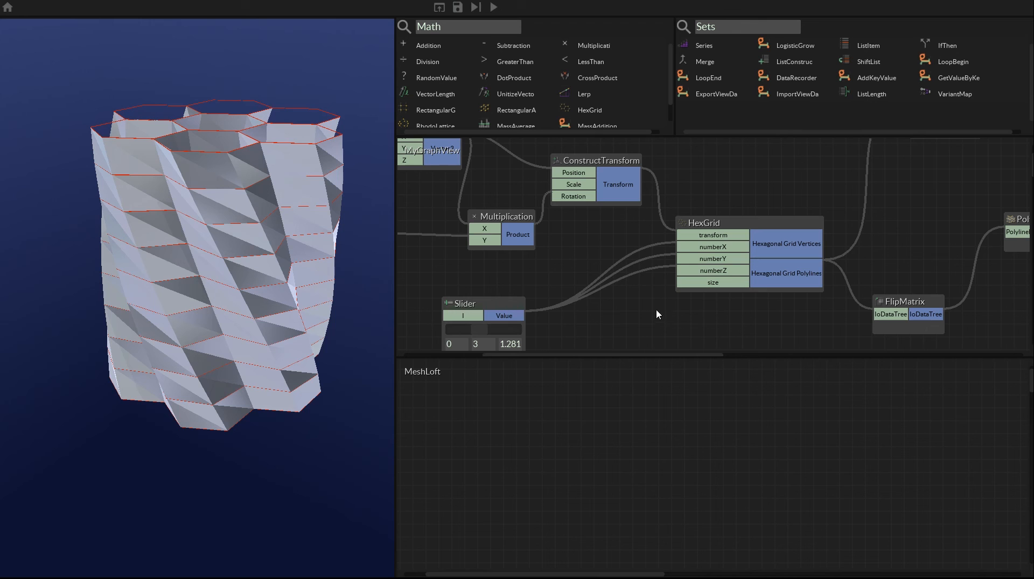
middle_drag(512, 253, 684, 305)
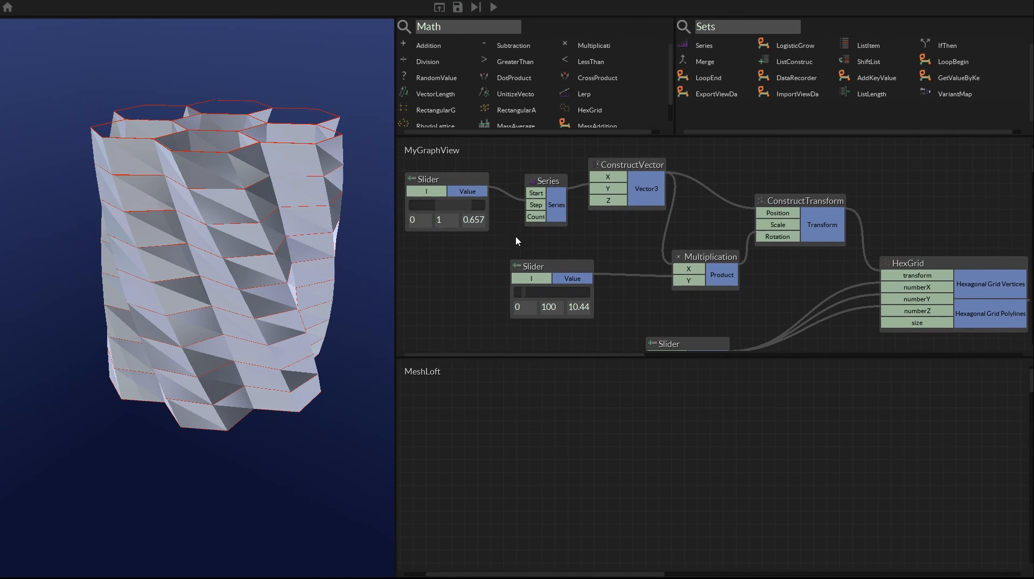
- Add an ExportViewData node above FlipMatrix in MyGraphView and move PolylineLoft lower, next to MeshRenderer
middle_drag(816, 259, 474, 178)
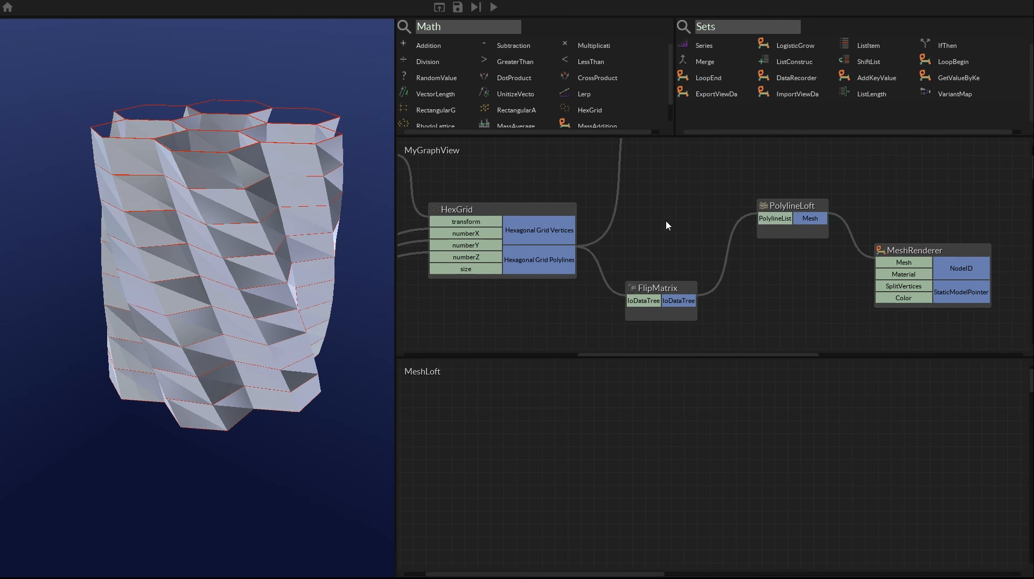
drag(705, 96, 694, 186)
drag(802, 205, 832, 246)
drag(754, 193, 752, 181)
middle_drag(640, 217, 828, 244)
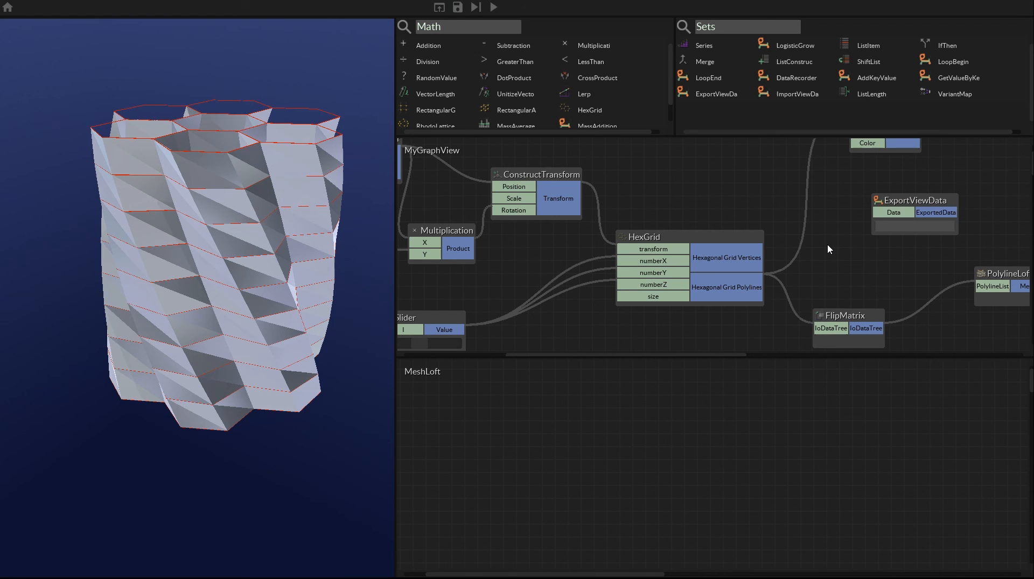
right_drag(622, 184, 887, 211)
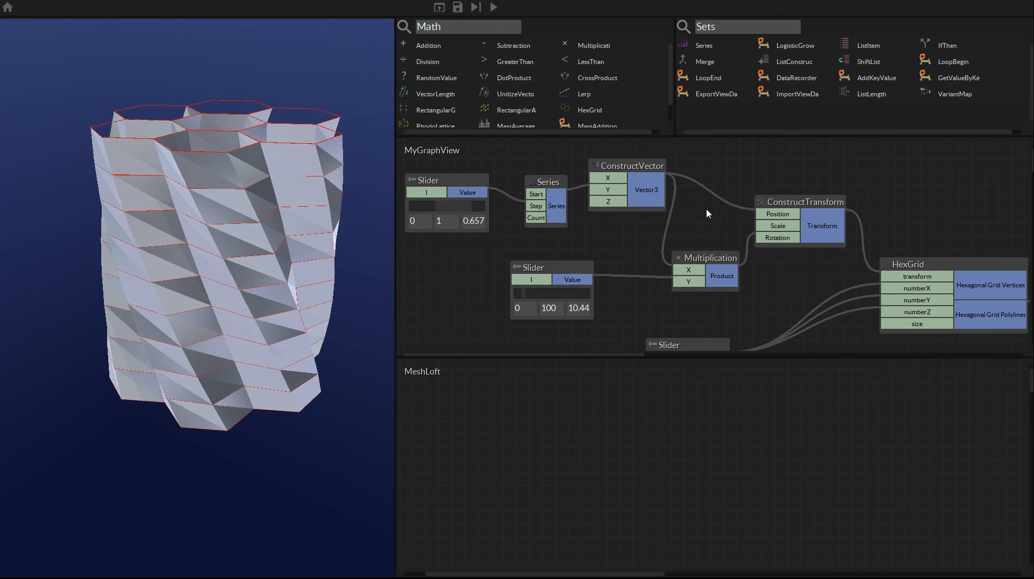
right_drag(899, 229, 535, 173)
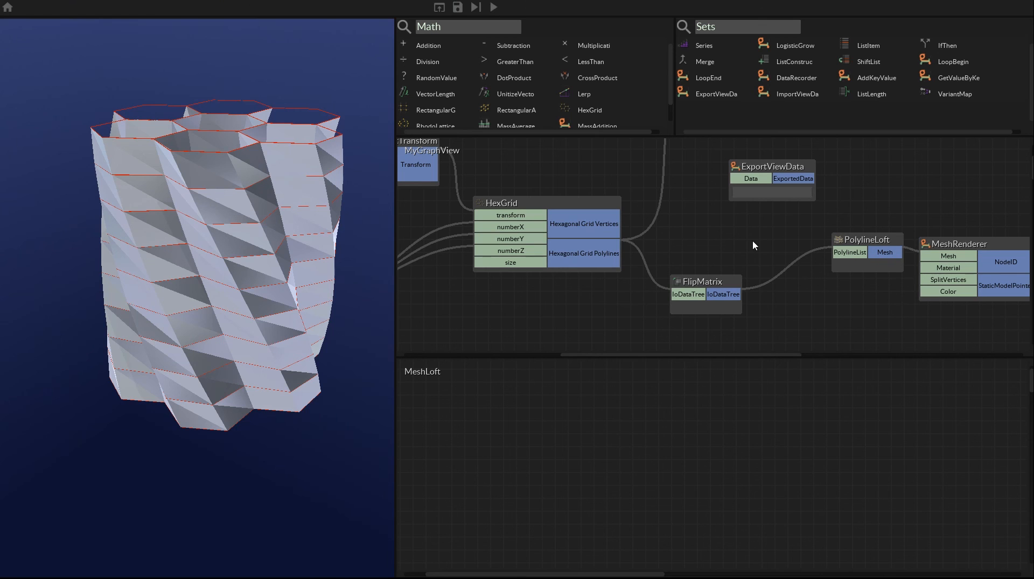
- Connect FlipMatrix's output to ExportViewData's Data input and name the exported data Hexes, shifting both nodes for clearer wiring
drag(884, 203, 742, 227)
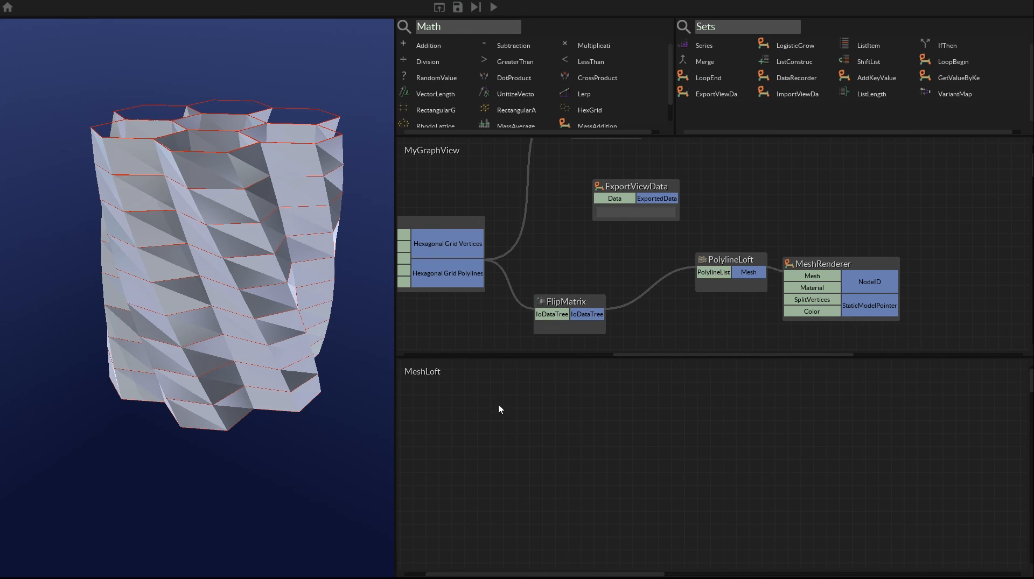
drag(563, 241, 616, 241)
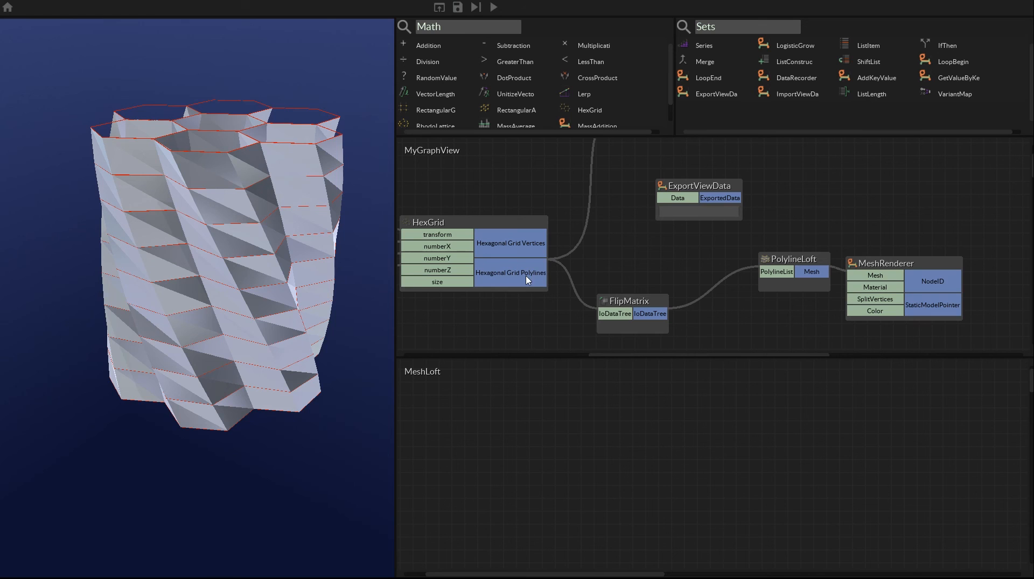
drag(630, 304, 615, 283)
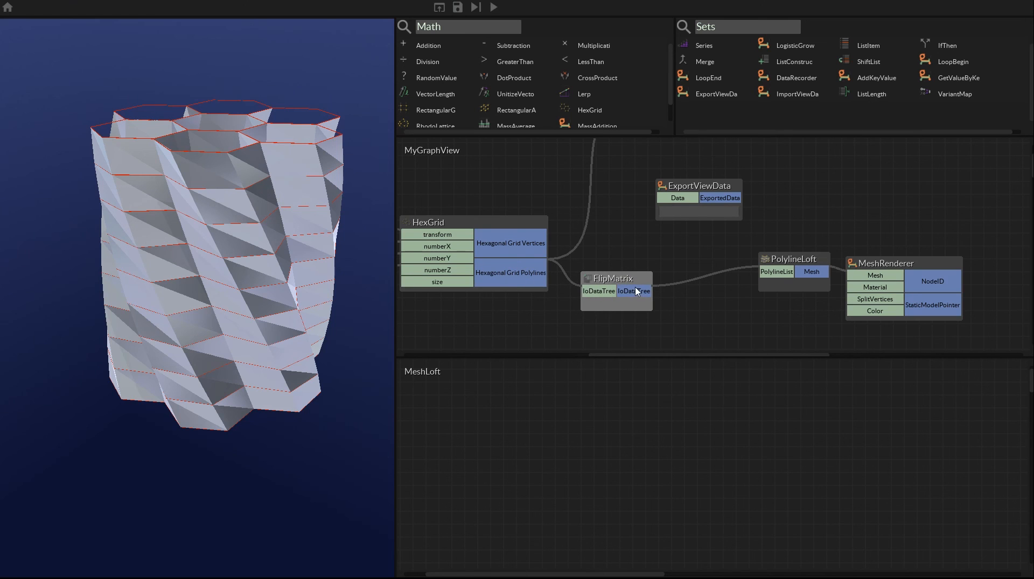
drag(645, 293, 746, 184)
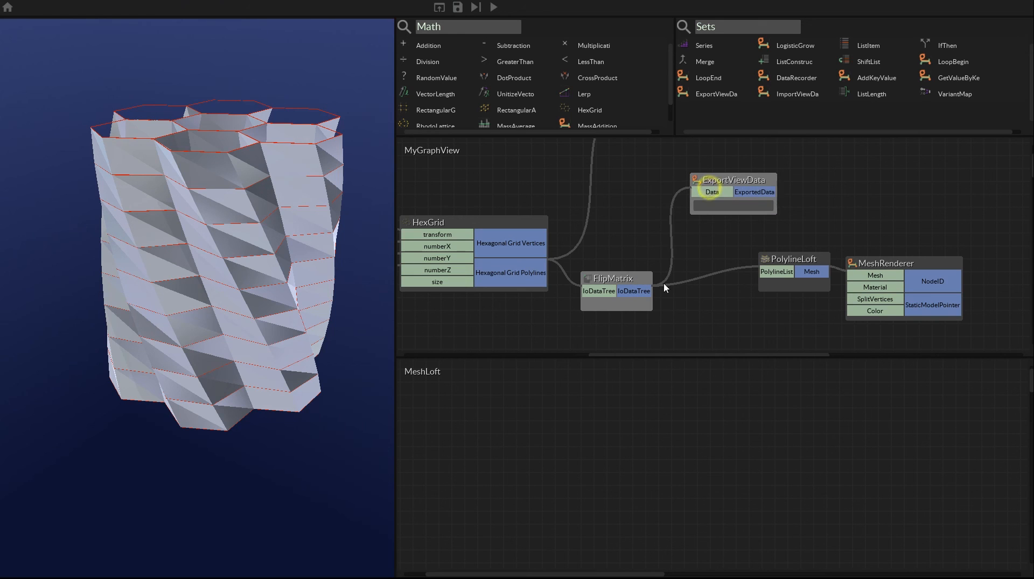
click(732, 208)
text(Hexes)
click(684, 233)
mouse_move(733, 182)
mouse_down()
mouse_move(748, 181)
mouse_move(740, 174)
mouse_up()
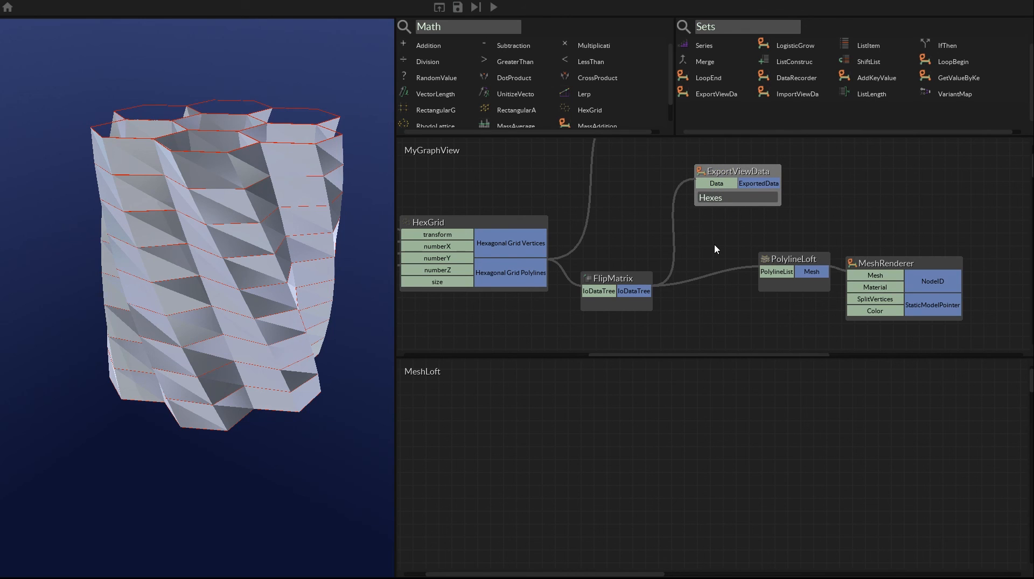
- Delete the PolylineLoft and MeshRenderer nodes from MyGraphView
click(802, 259)
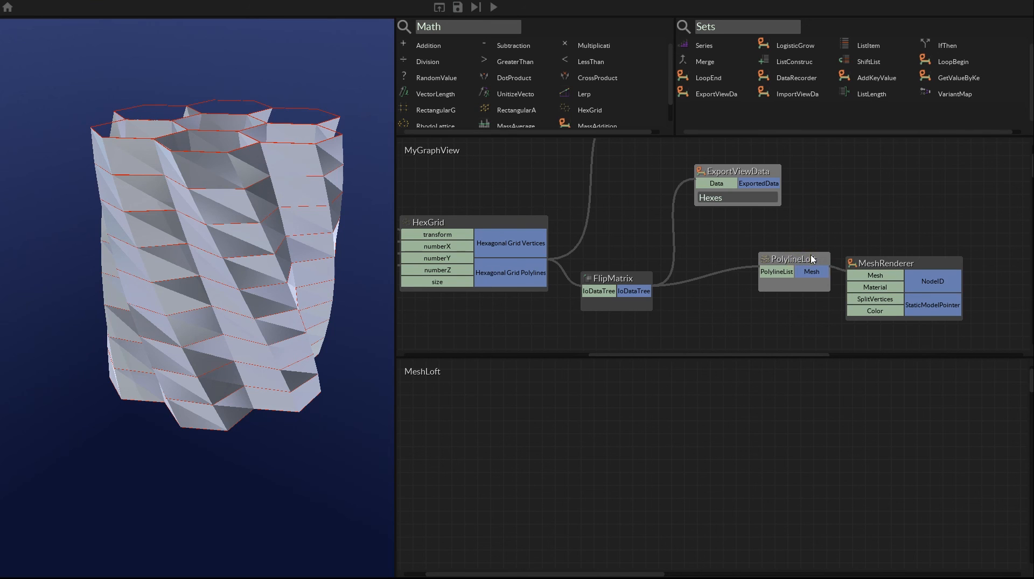
click(832, 212)
click(802, 257)
key(Delete)
click(893, 262)
key(Delete)
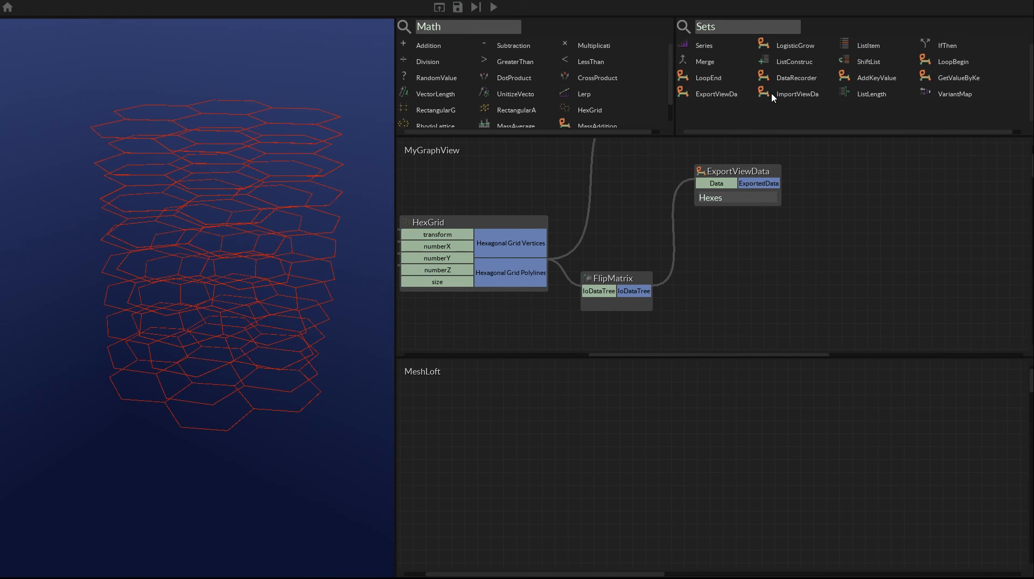
- Add an ImportViewData node to the MeshLoft graph, set its data name to Hexes, and inspect its imported data
drag(771, 93, 501, 419)
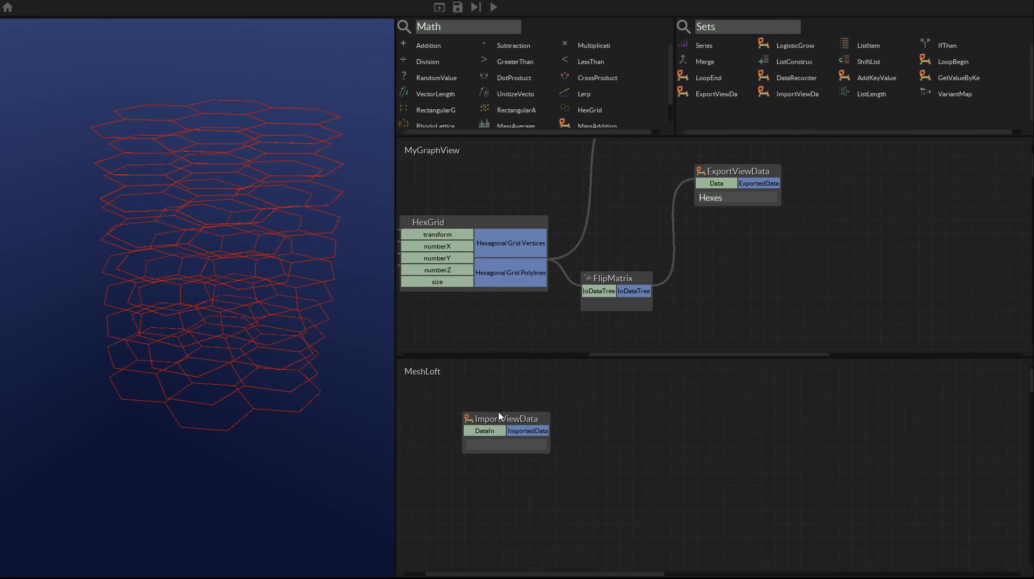
click(486, 446)
text(Hexes)
drag(504, 420, 468, 413)
mouse_move(502, 427)
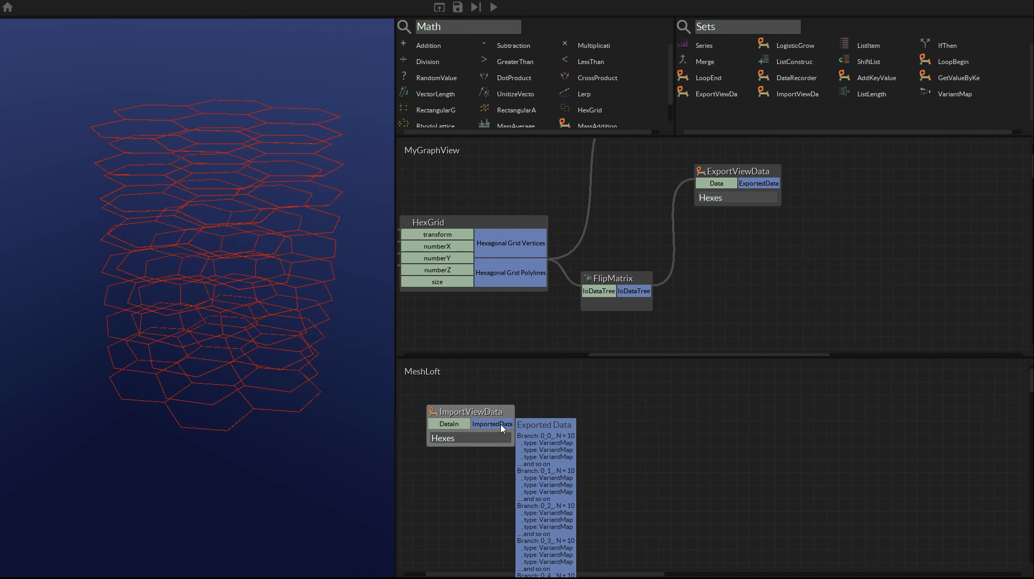
click(600, 399)
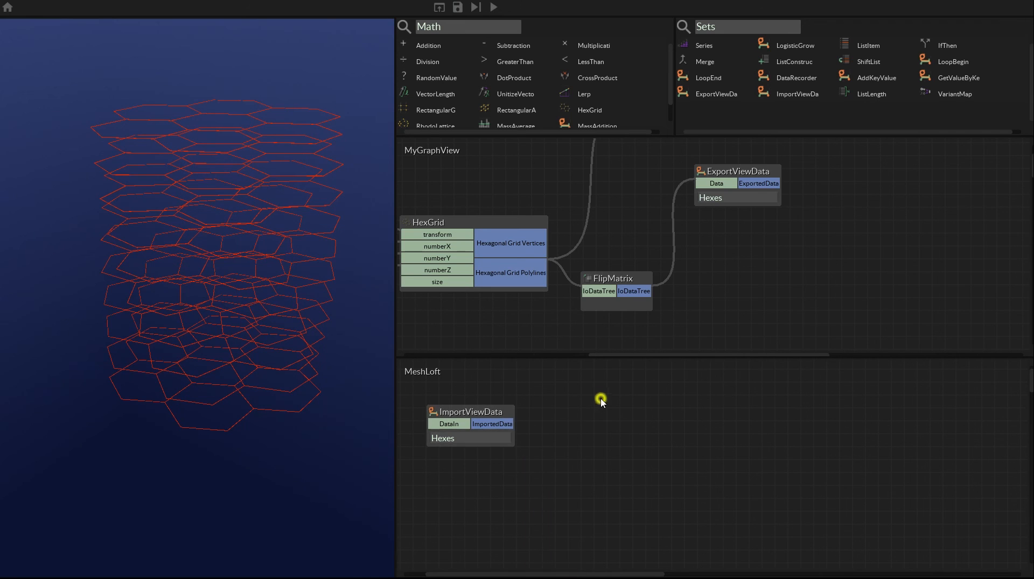
- Add a PolylineLoft node from the Curve category to MeshLoft and connect ImportViewData's ImportedData output to its PolylineList input
click(484, 27)
text(Curve)
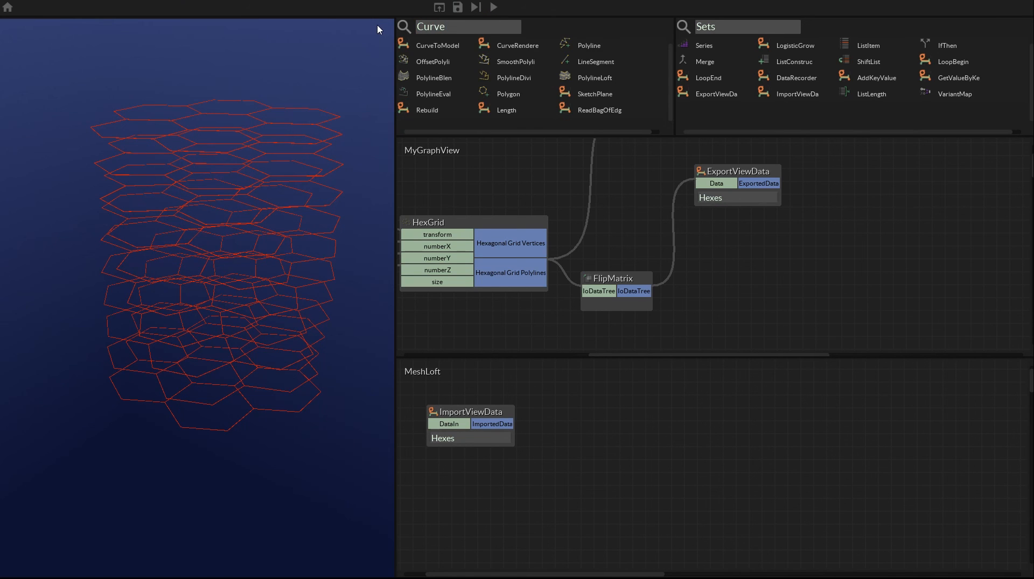
drag(564, 78, 588, 423)
drag(492, 424, 603, 439)
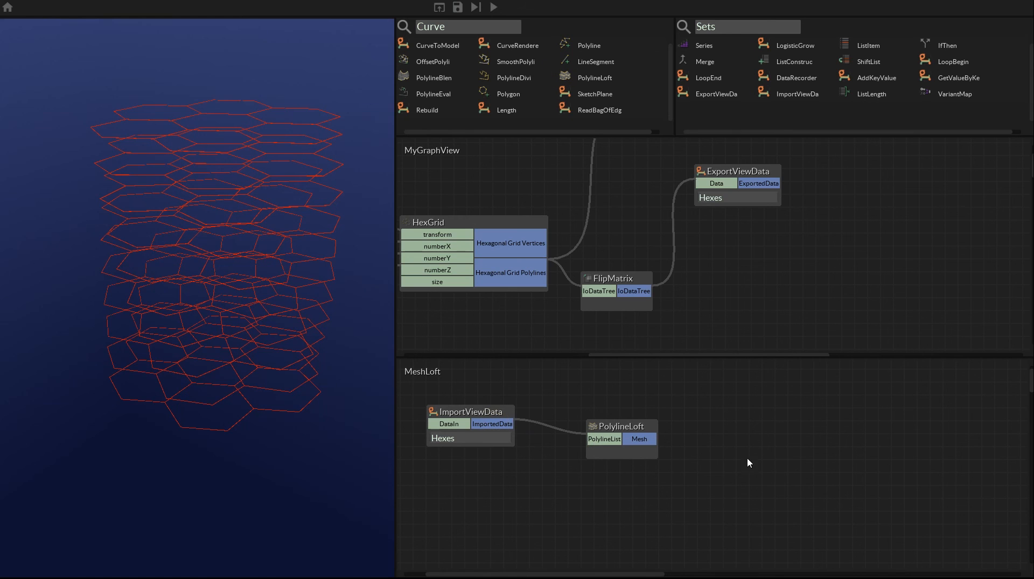
- Add a MeshRenderer node beside PolylineLoft in MeshLoft, connect the Mesh output to its Mesh input, and inspect the model
key(m)
drag(788, 467, 730, 415)
drag(649, 440, 760, 415)
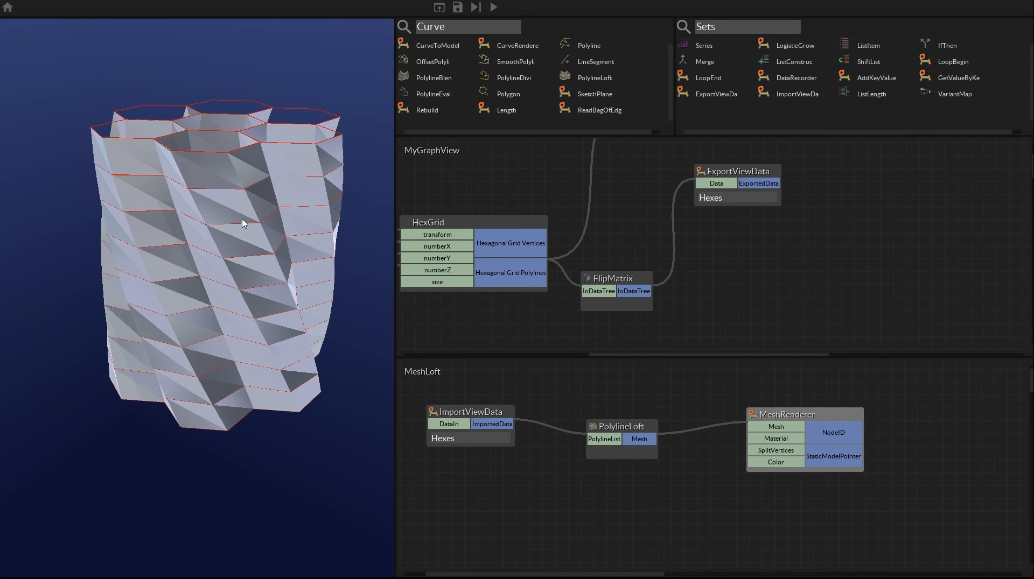
right_drag(301, 151, 235, 186)
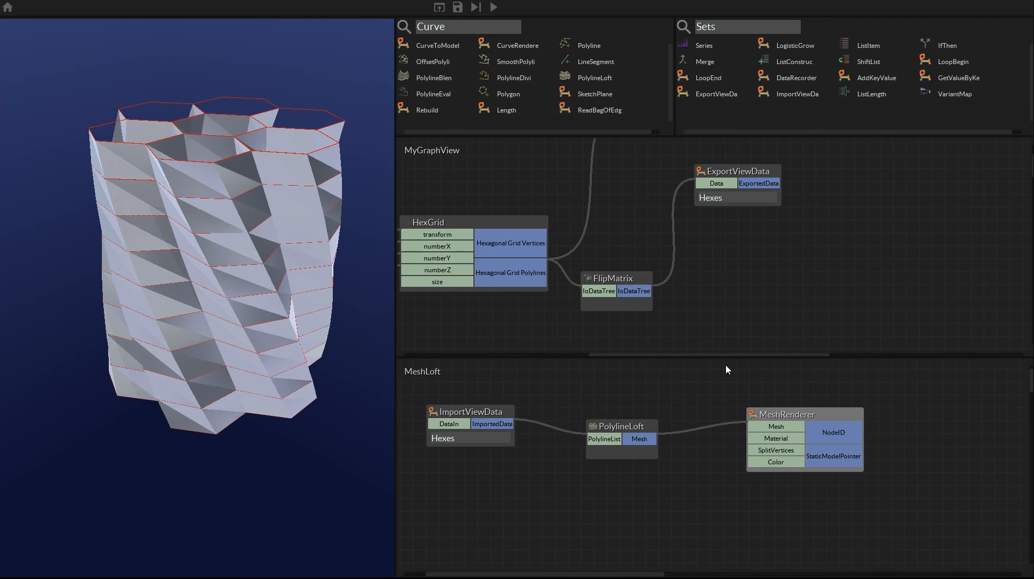
- Enlarge the MeshLoft graph view slightly and switch the Sets node list to the Vector category
drag(863, 358, 862, 338)
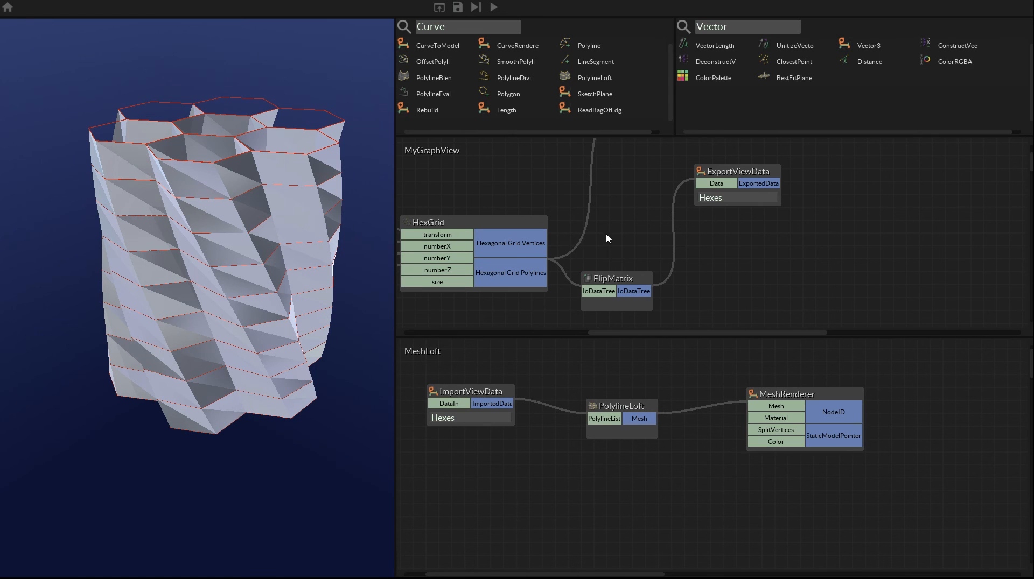
middle_drag(606, 233, 758, 238)
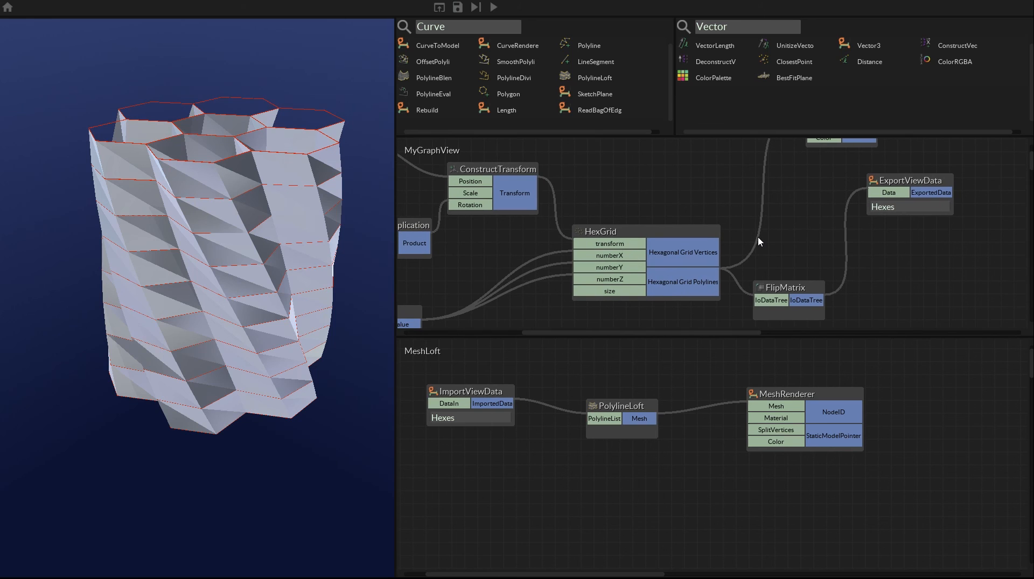